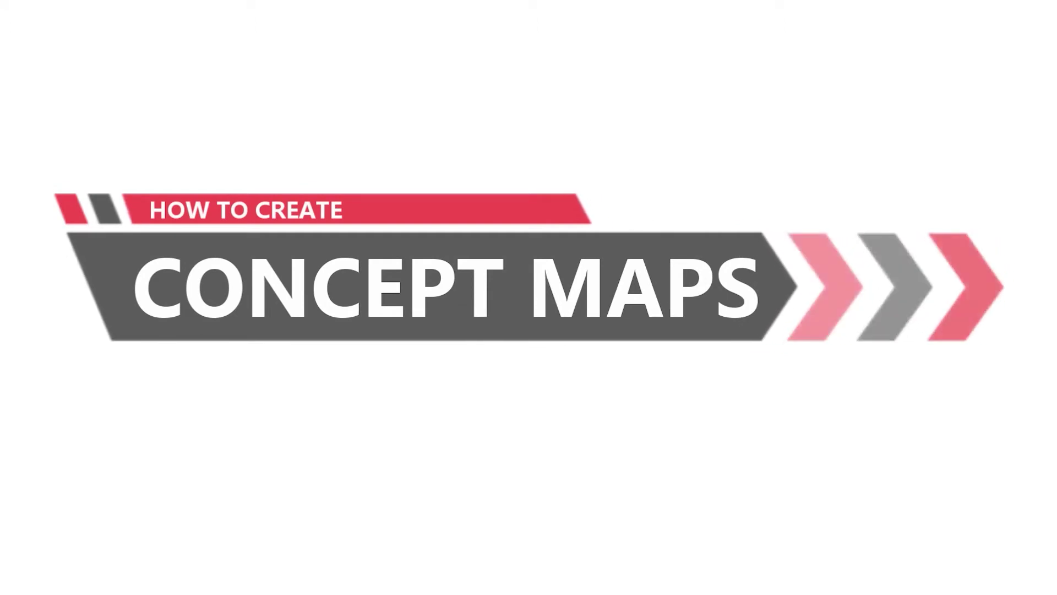
Go to the sign-in page and enter the account e-mail and password
{"action": "left_click", "coordinate": [723, 37]}
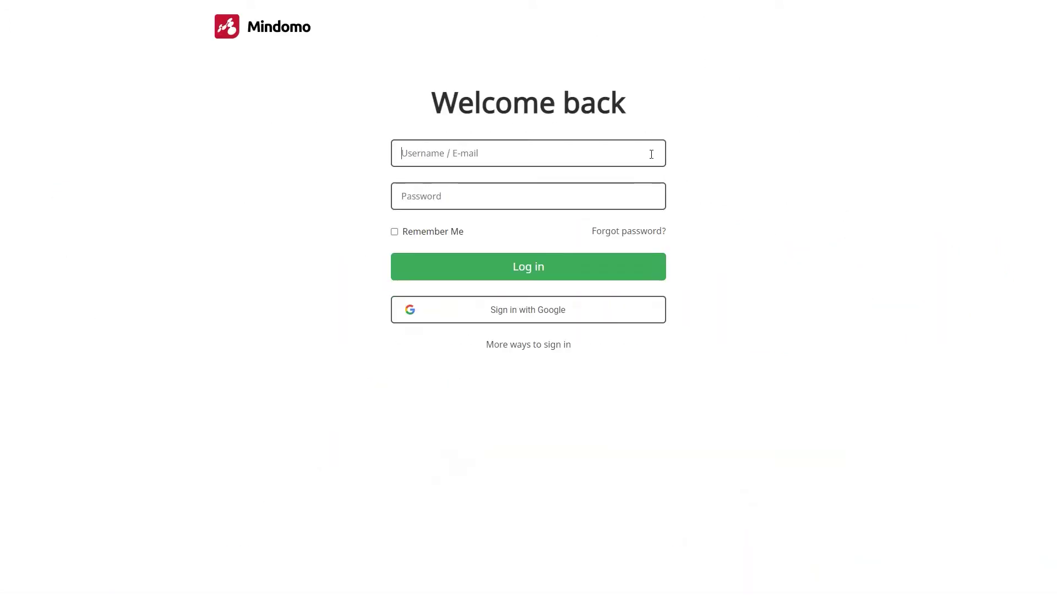
{"action": "type", "text": "••••••••••••"}
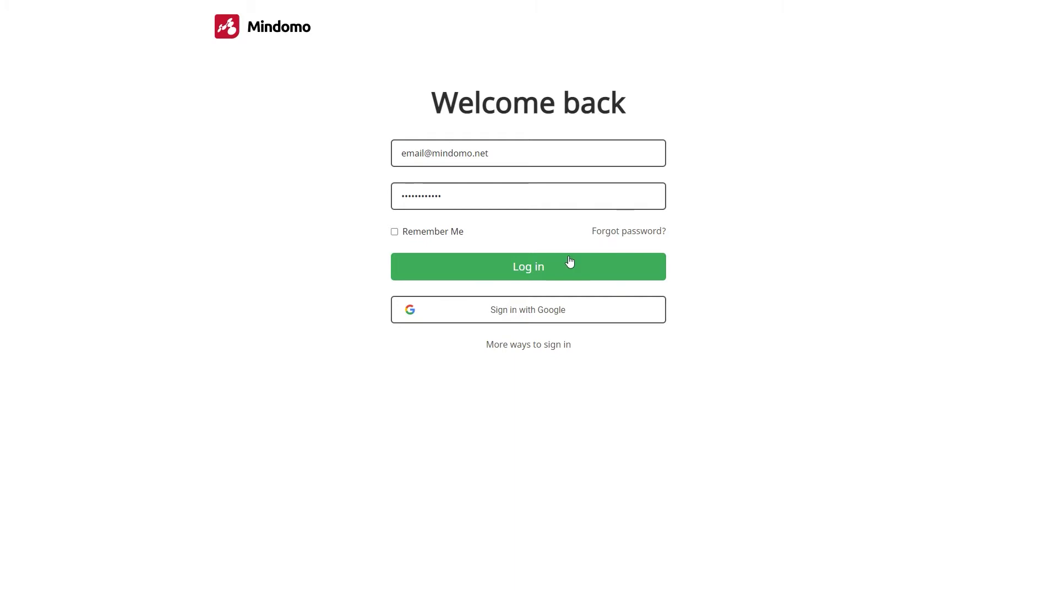
Sign in and create a new map from the Blank Concept Map template
{"action": "left_click", "coordinate": [550, 268]}
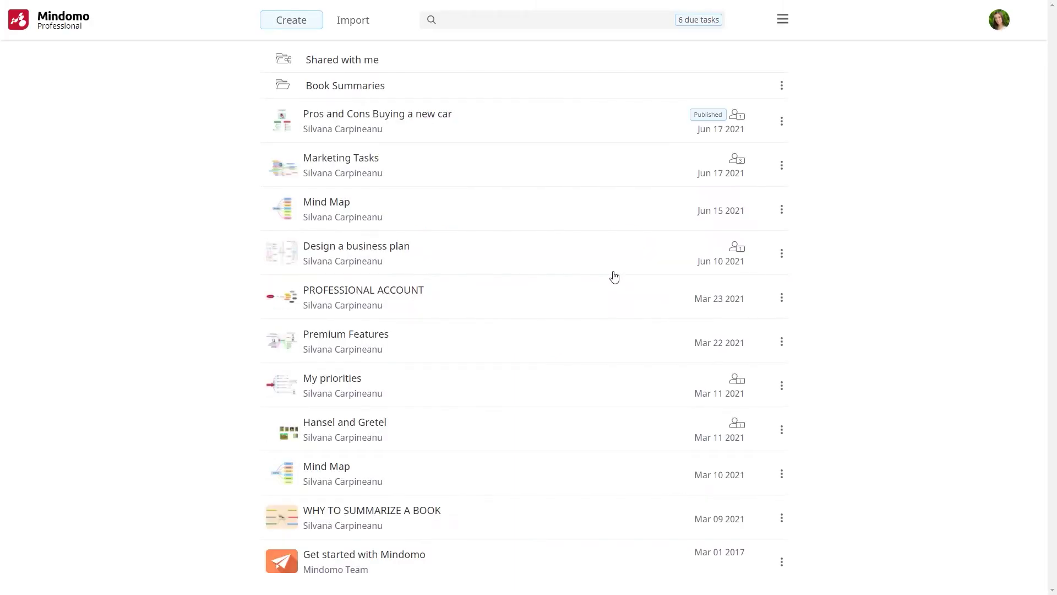
{"action": "left_click", "coordinate": [297, 22]}
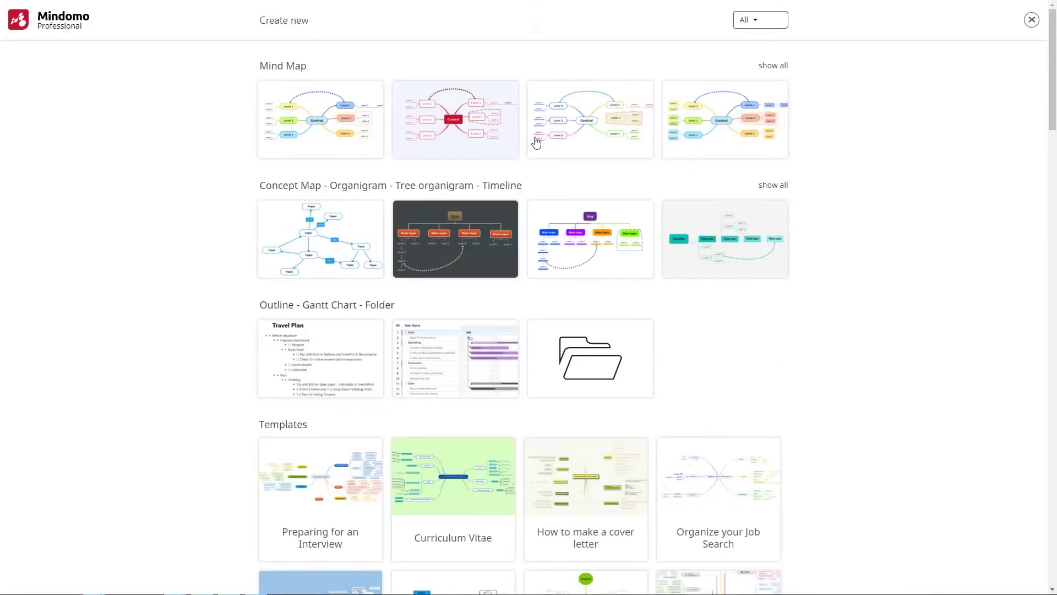
{"action": "left_click", "coordinate": [763, 191]}
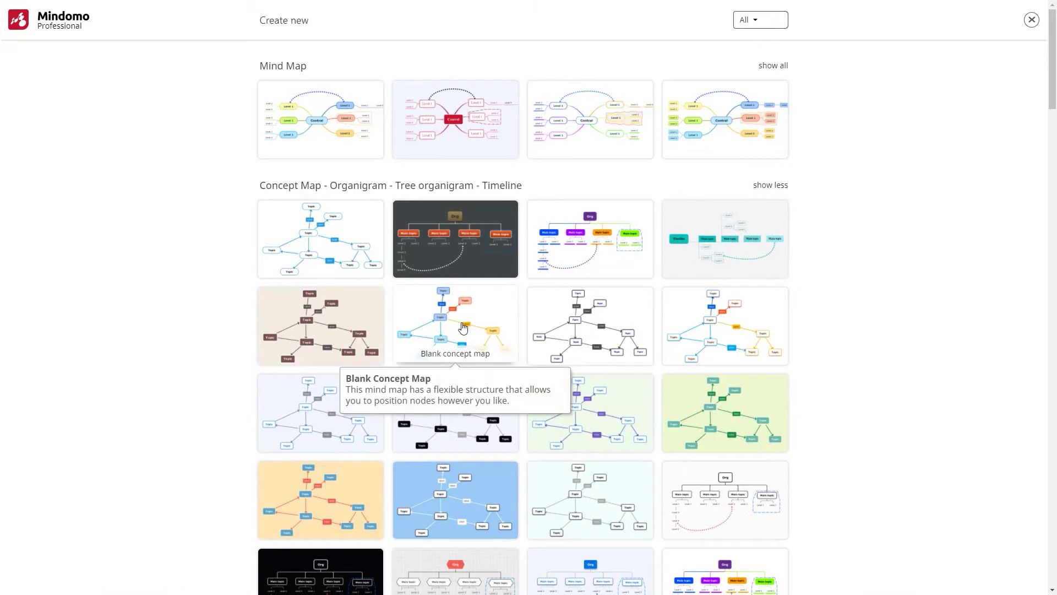
{"action": "left_click", "coordinate": [463, 329]}
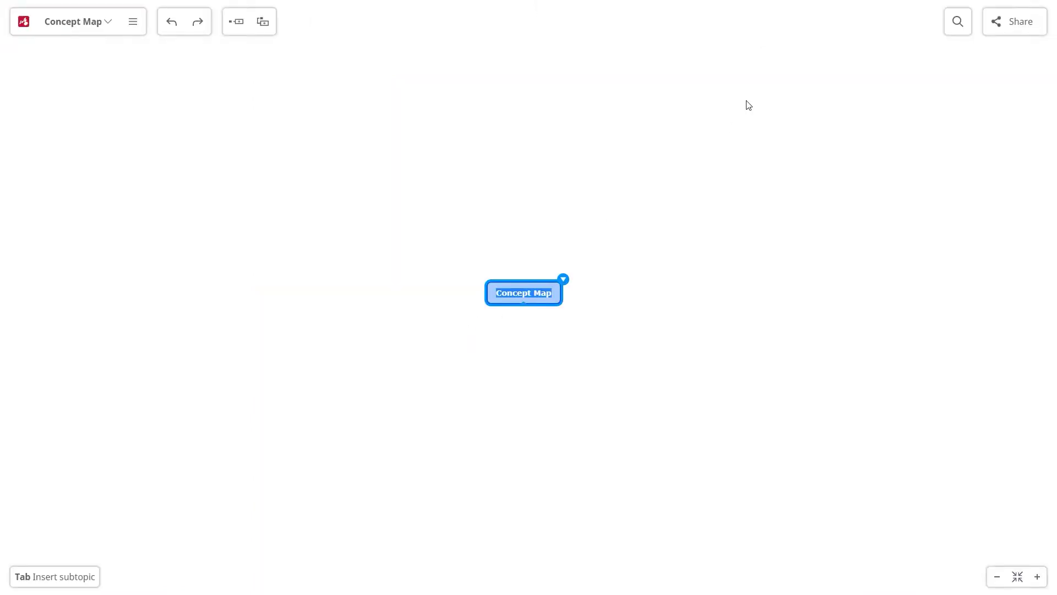
Title the root CONCEPT MAP and add nodes DIAGRAM, Topics and Relationships
{"action": "type", "text": "CONCEPT MAP"}
{"action": "key", "text": "Tab"}
{"action": "type", "text": "DIAGRAM"}
{"action": "key", "text": "Return"}
{"action": "type", "text": "Topics"}
{"action": "key", "text": "Tab"}
{"action": "type", "text": "Relationships"}
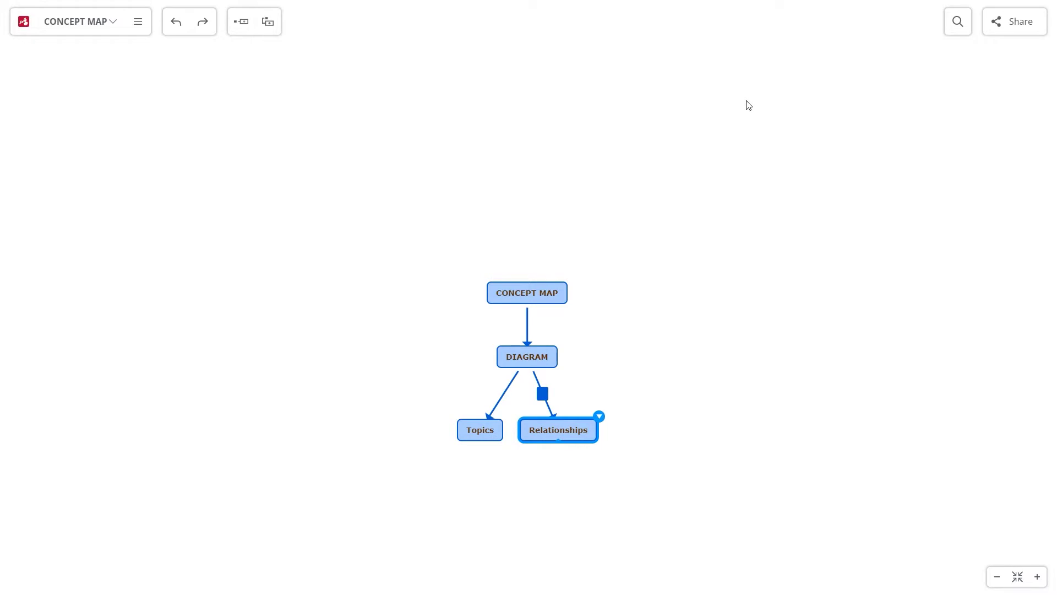
Label the CONCEPT MAP–DIAGRAM link 'is' and both DIAGRAM branch links 'with'
{"action": "left_click", "coordinate": [527, 318]}
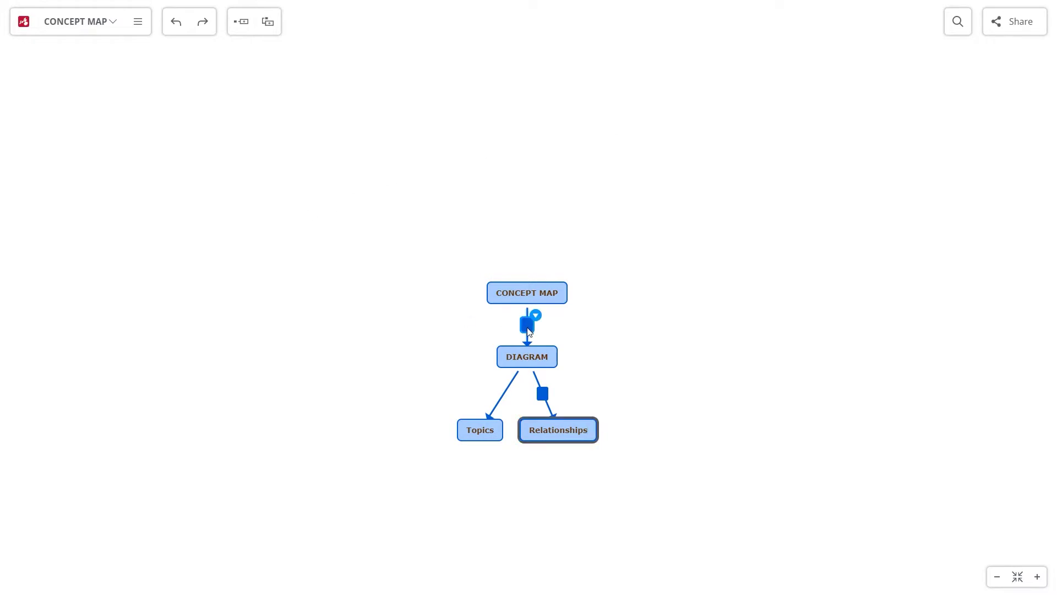
{"action": "type", "text": "is"}
{"action": "left_click", "coordinate": [503, 396]}
{"action": "type", "text": "with"}
{"action": "left_click", "coordinate": [543, 396]}
{"action": "type", "text": "with"}
Spread Topics and Relationships apart and add Linking words under Relationships via 'contains'
{"action": "left_click_drag", "start_coordinate": [650, 404], "coordinate": [643, 329]}
{"action": "left_click_drag", "start_coordinate": [466, 326], "coordinate": [341, 324]}
{"action": "left_click_drag", "start_coordinate": [577, 329], "coordinate": [685, 327]}
{"action": "key", "text": "Tab"}
{"action": "type", "text": "Linking words"}
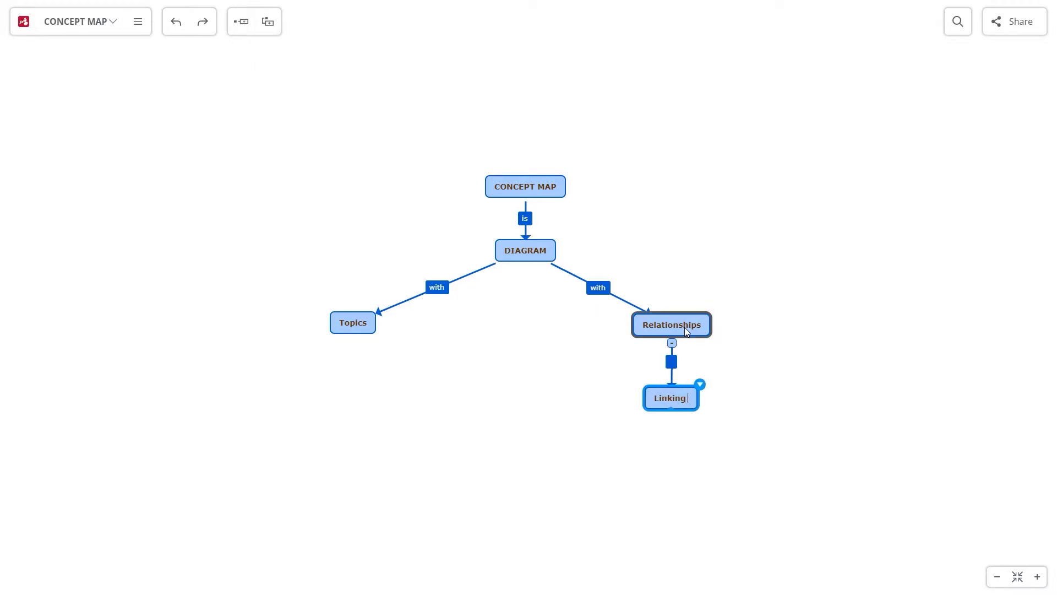
{"action": "left_click_drag", "start_coordinate": [672, 397], "coordinate": [529, 426]}
{"action": "left_click", "coordinate": [598, 380]}
{"action": "type", "text": "contains"}
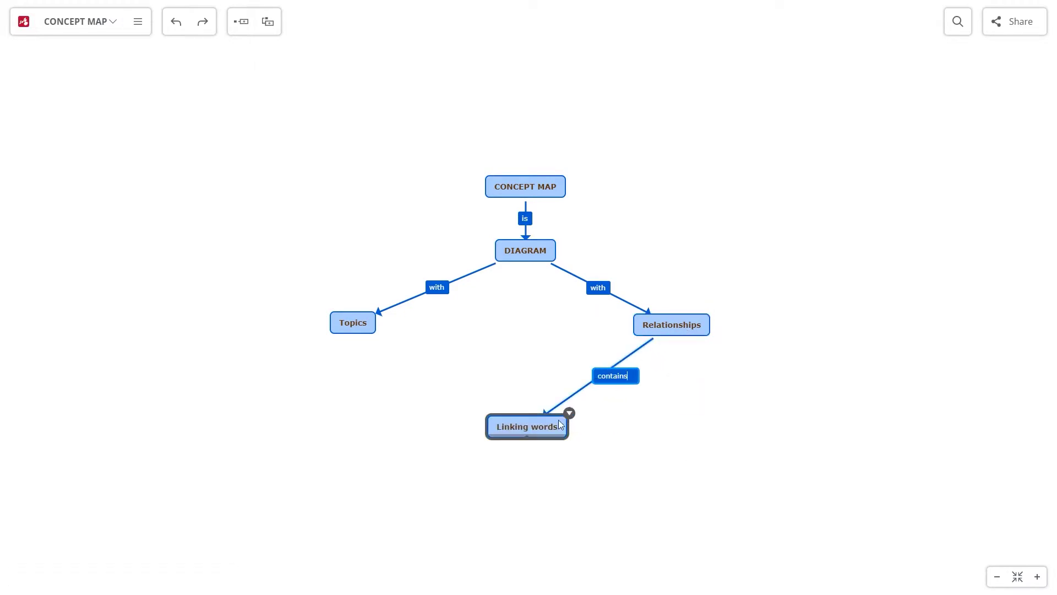
{"action": "left_click", "coordinate": [569, 415]}
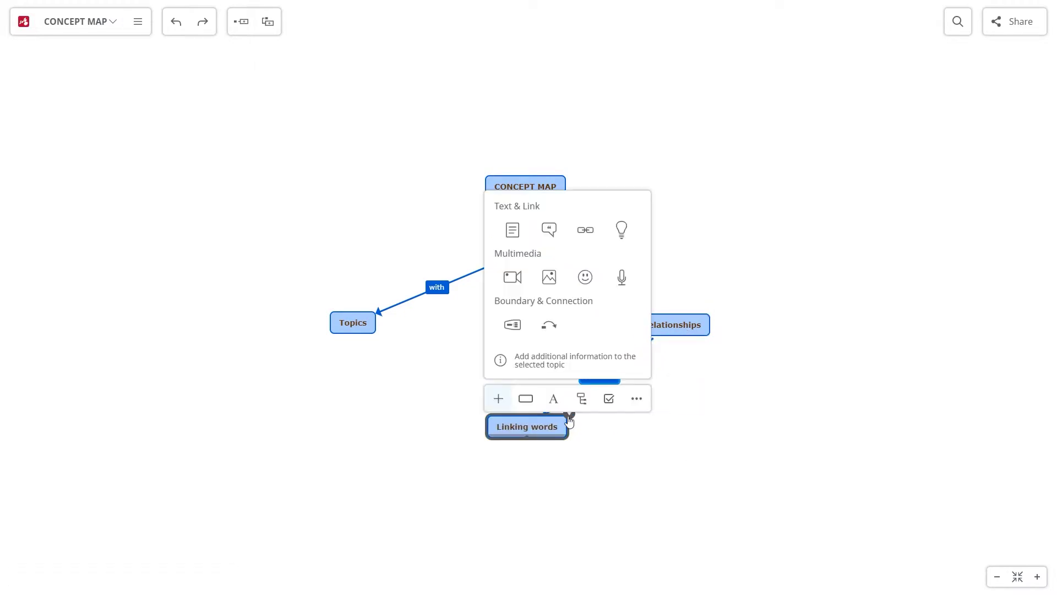
Relate Linking words to Topics with the label 'explain the connection'
{"action": "left_click", "coordinate": [549, 324]}
{"action": "left_click", "coordinate": [350, 331]}
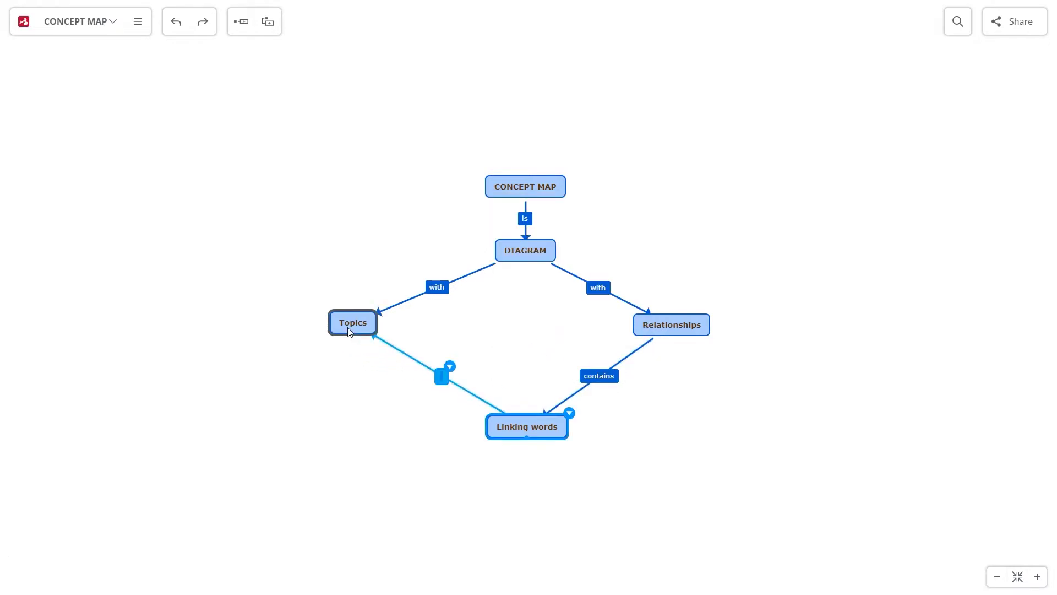
{"action": "type", "text": "explain the connection"}
Add Concepts under Topics, linked by 'represent', placed to the left
{"action": "left_click", "coordinate": [341, 325]}
{"action": "key", "text": "Tab"}
{"action": "type", "text": "Concepts"}
{"action": "left_click", "coordinate": [355, 360]}
{"action": "type", "text": "represent"}
{"action": "left_click_drag", "start_coordinate": [353, 388], "coordinate": [200, 325]}
Add Arrows under Relationships, linked by 'represented by', placed to the right
{"action": "left_click", "coordinate": [672, 324]}
{"action": "key", "text": "Tab"}
{"action": "type", "text": "Arrows"}
{"action": "left_click", "coordinate": [672, 362]}
{"action": "type", "text": "represented by"}
{"action": "left_click_drag", "start_coordinate": [672, 398], "coordinate": [862, 325]}
{"action": "left_click_drag", "start_coordinate": [369, 326], "coordinate": [385, 325]}
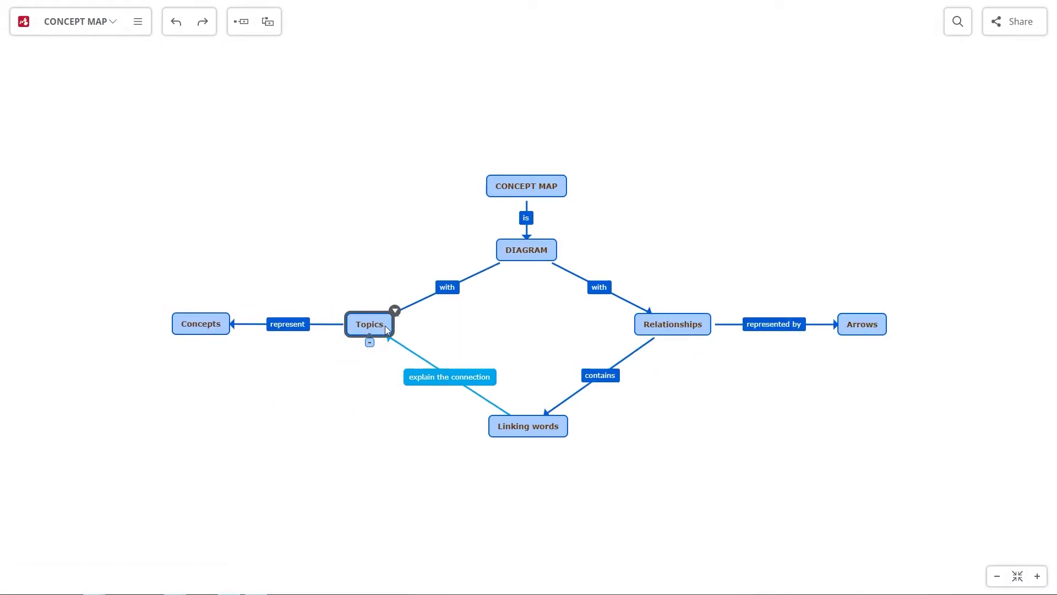
{"action": "left_click", "coordinate": [450, 290]}
{"action": "left_click", "coordinate": [462, 277]}
Colour the 'with' link to Topics red and set that style as the relationship default
{"action": "left_click", "coordinate": [506, 315]}
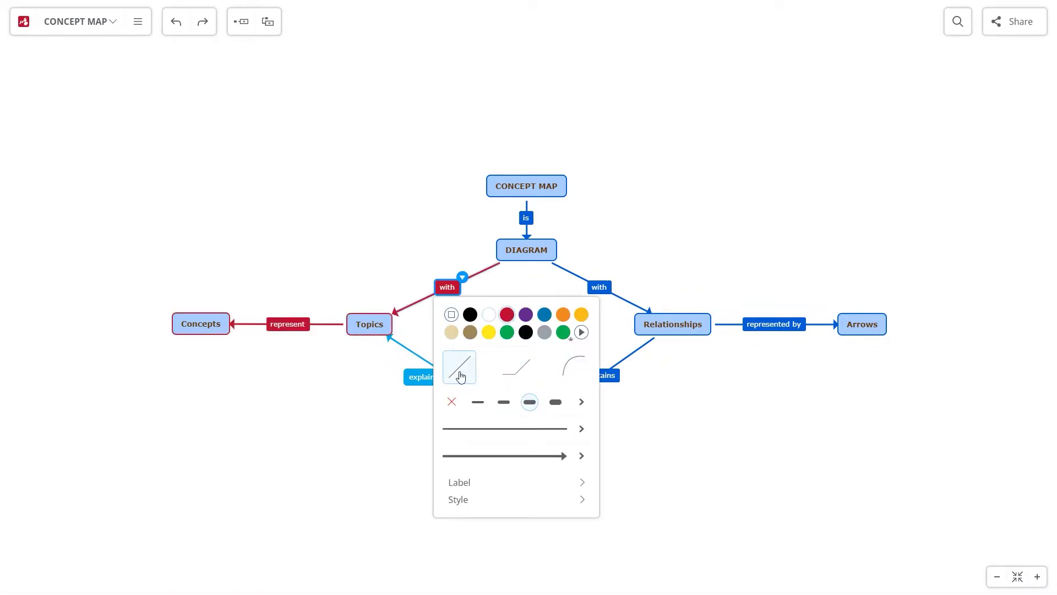
{"action": "left_click", "coordinate": [582, 429]}
{"action": "left_click", "coordinate": [453, 308]}
{"action": "left_click", "coordinate": [582, 456]}
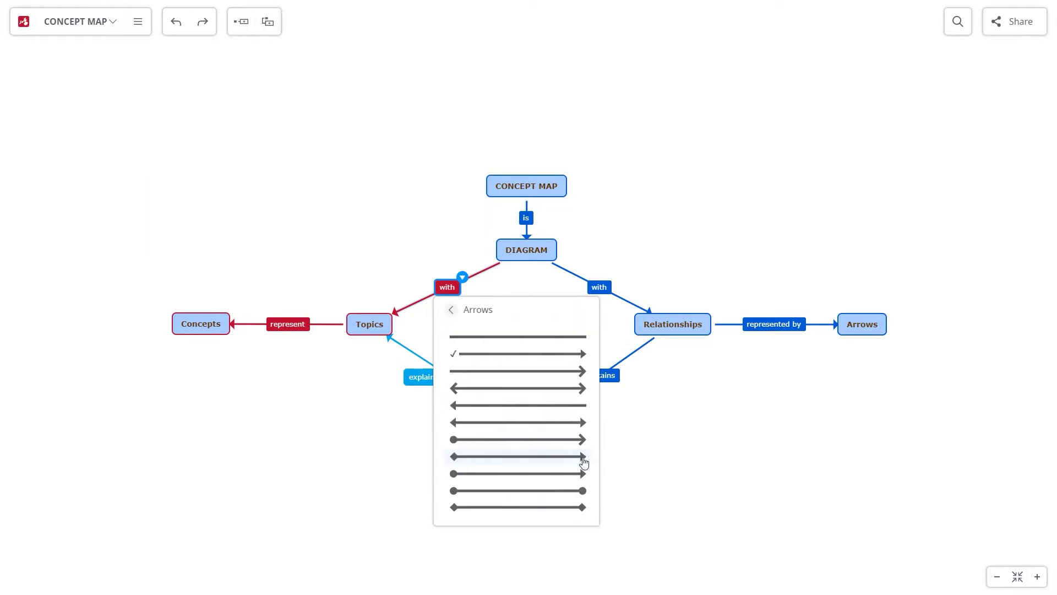
{"action": "left_click", "coordinate": [451, 309]}
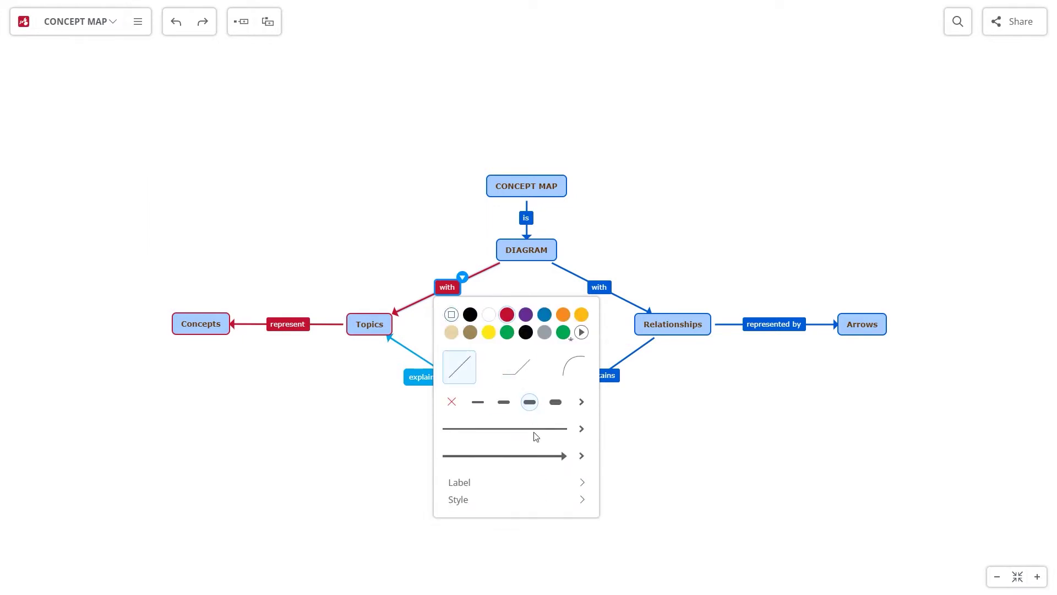
{"action": "left_click", "coordinate": [564, 502]}
{"action": "left_click", "coordinate": [500, 376]}
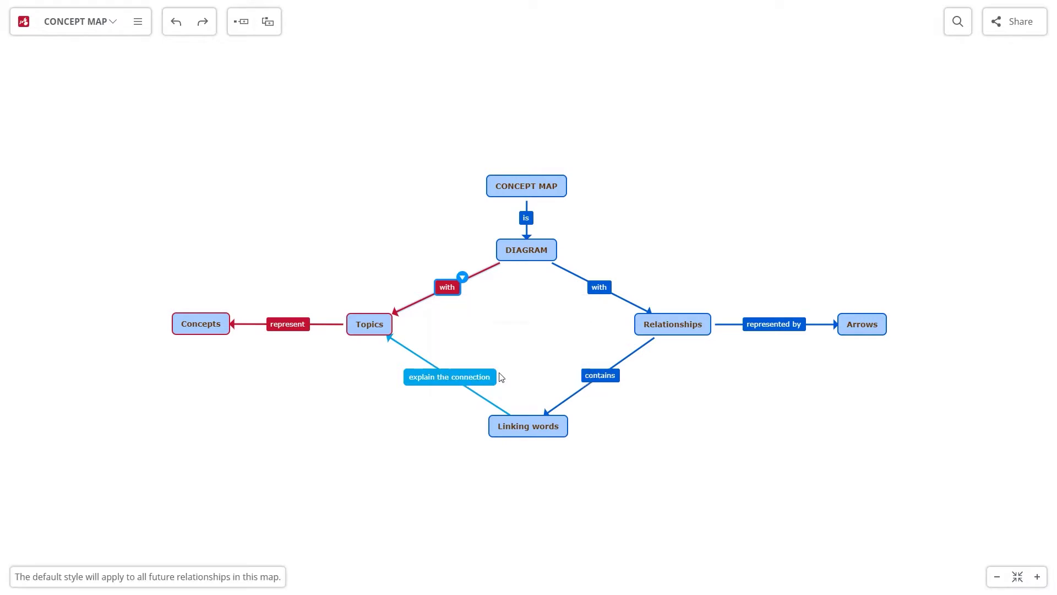
Make the 'explain the connection' link a straight line
{"action": "left_click", "coordinate": [610, 287]}
{"action": "left_click", "coordinate": [467, 414]}
{"action": "left_click", "coordinate": [465, 417]}
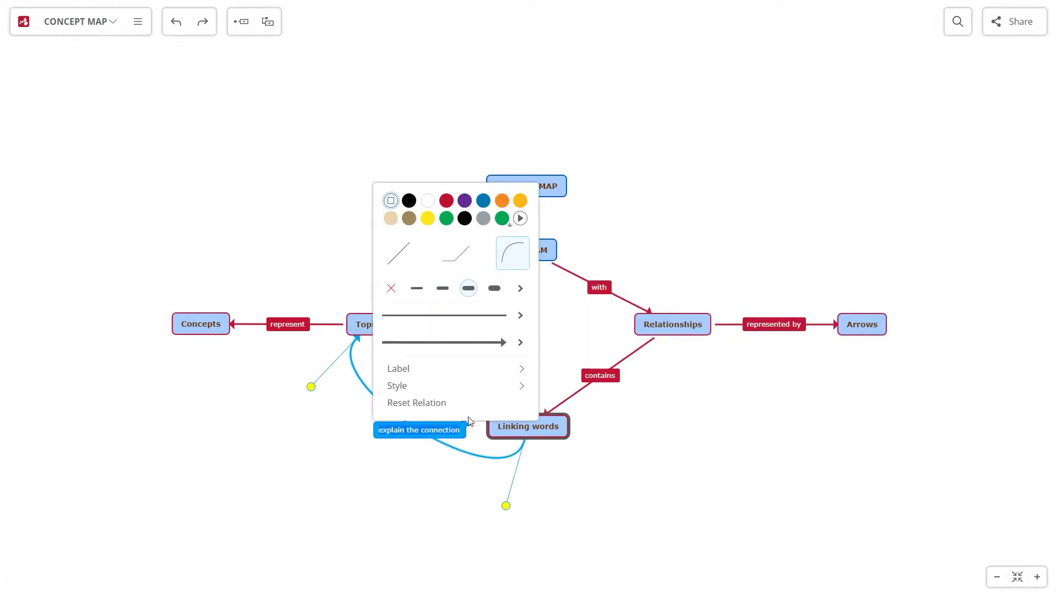
{"action": "left_click", "coordinate": [398, 253]}
{"action": "left_click", "coordinate": [534, 214]}
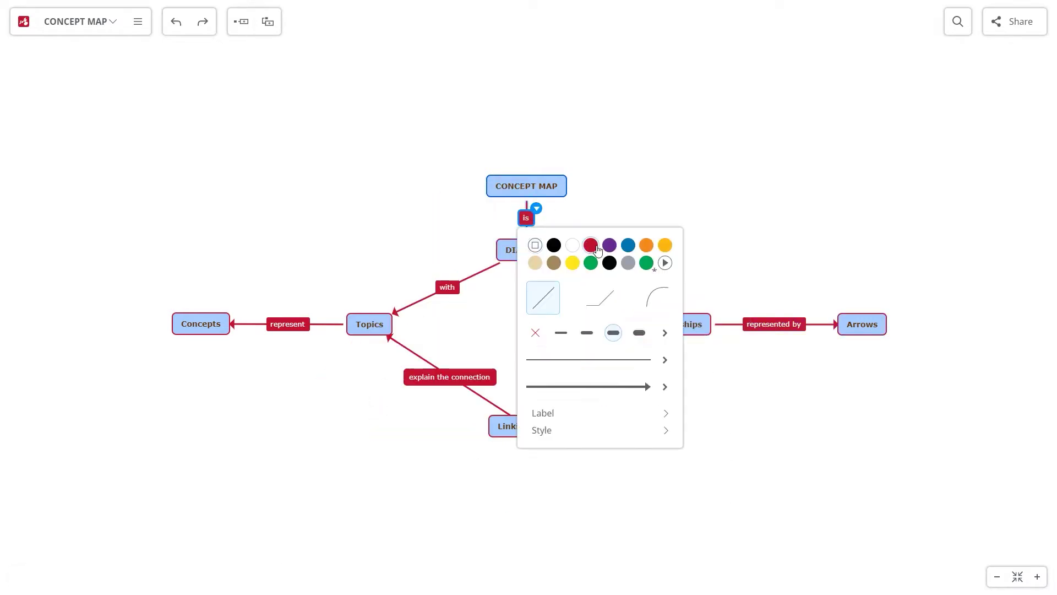
Make the CONCEPT MAP label white at font size 18
{"action": "left_click", "coordinate": [527, 185]}
{"action": "left_click", "coordinate": [554, 215]}
{"action": "left_click", "coordinate": [538, 278]}
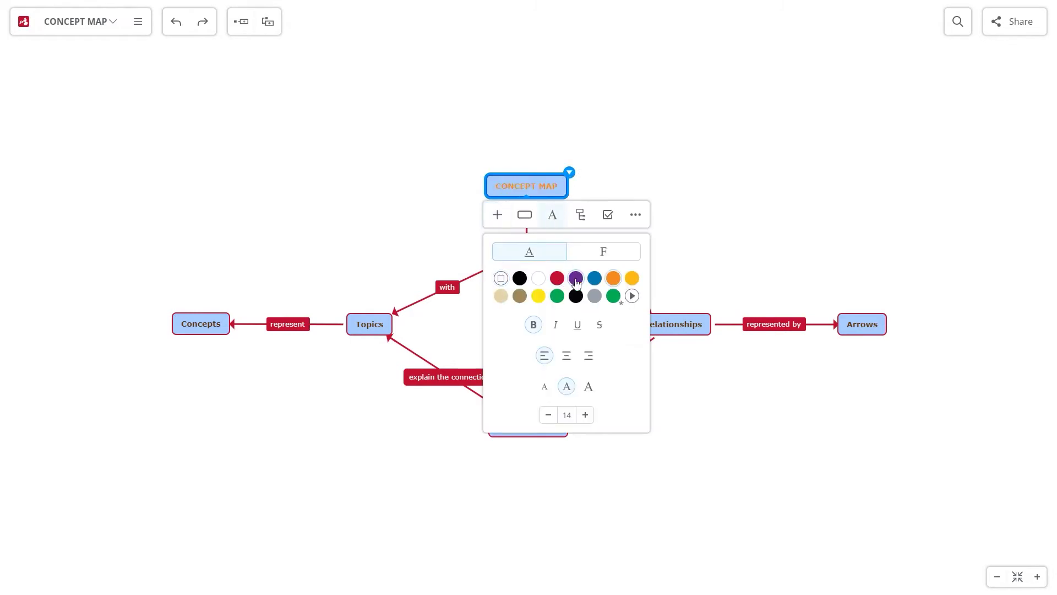
{"action": "left_click", "coordinate": [588, 385]}
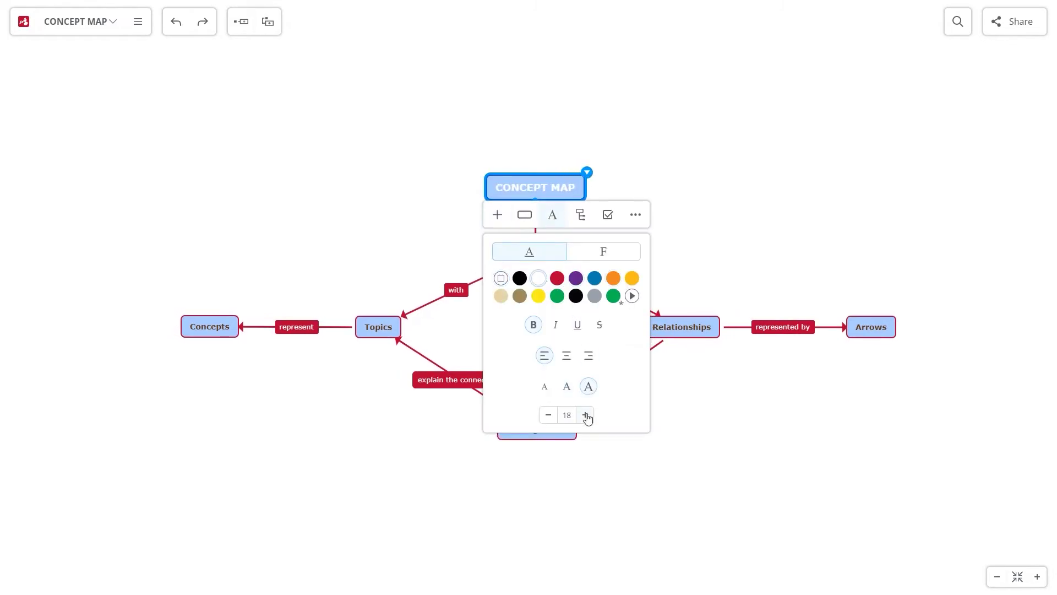
{"action": "left_click", "coordinate": [604, 256]}
{"action": "left_click_drag", "start_coordinate": [639, 276], "coordinate": [641, 302]}
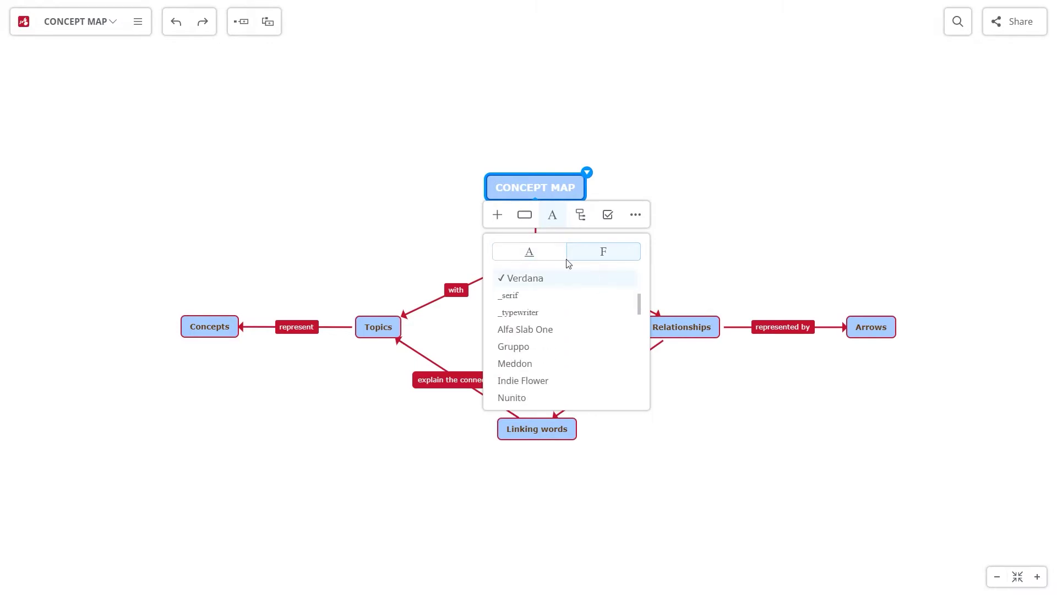
Fill the CONCEPT MAP topic red and change its shape to a circle
{"action": "left_click", "coordinate": [525, 216]}
{"action": "left_click", "coordinate": [595, 279]}
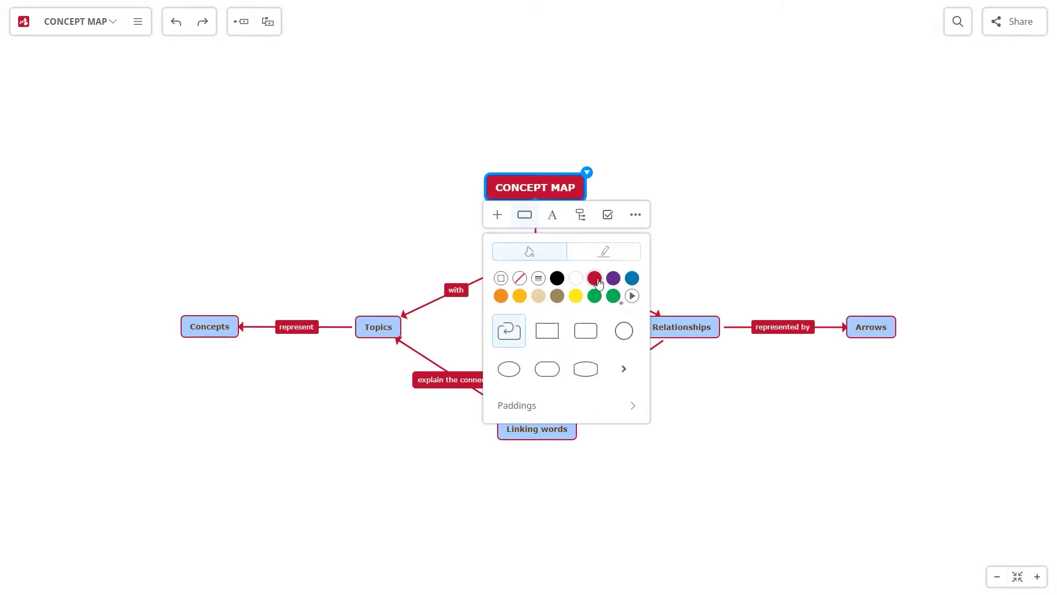
{"action": "left_click", "coordinate": [625, 369]}
{"action": "left_click", "coordinate": [621, 283]}
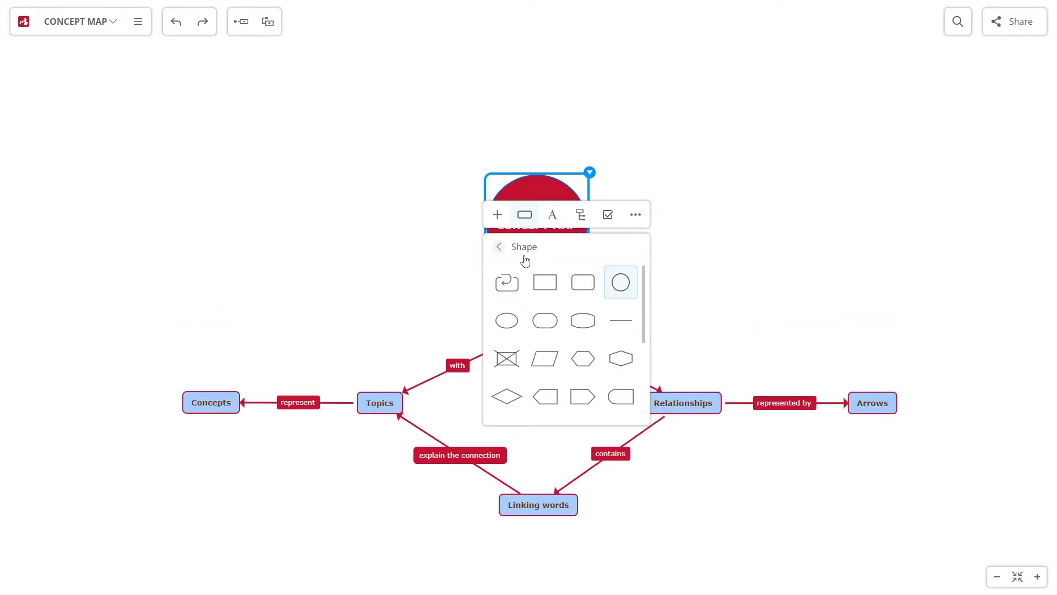
{"action": "left_click", "coordinate": [501, 249]}
{"action": "left_click", "coordinate": [626, 406]}
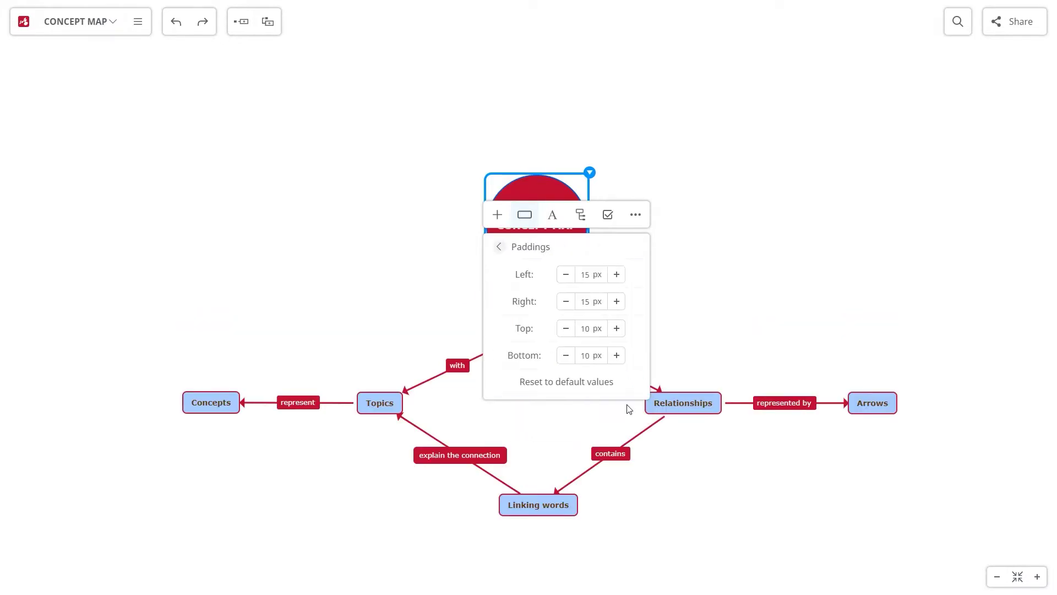
{"action": "left_click", "coordinate": [501, 247]}
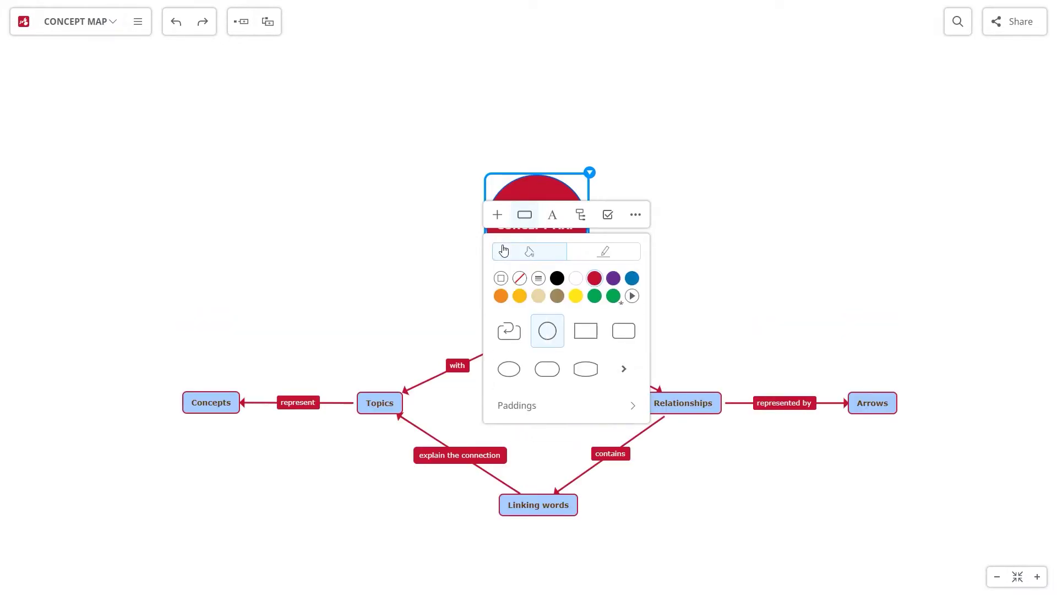
{"action": "left_click", "coordinate": [604, 260]}
{"action": "scroll", "coordinate": [641, 325], "scroll_direction": "down", "scroll_amount": 2}
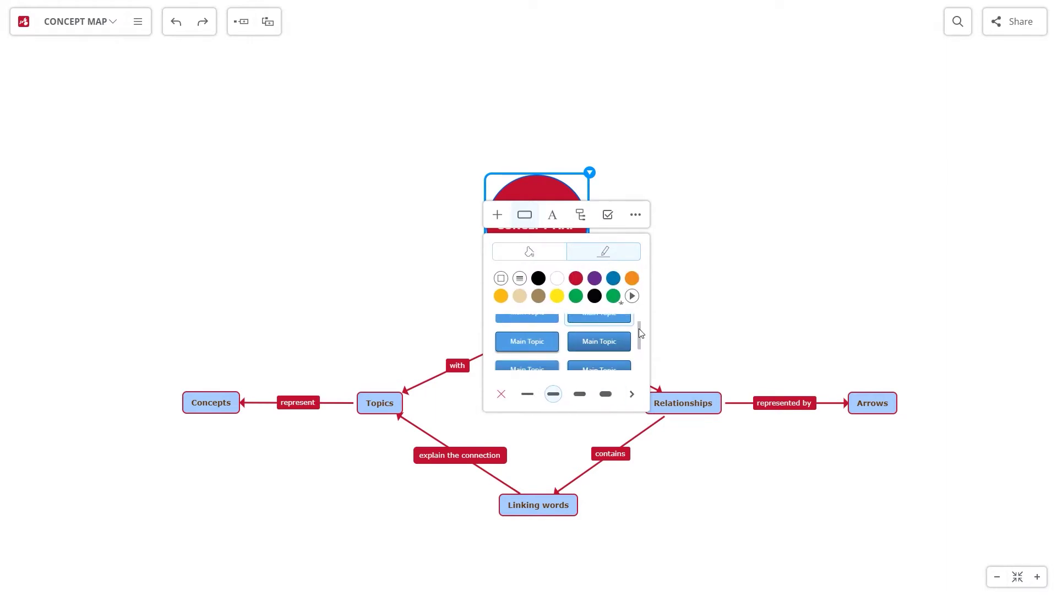
{"action": "left_click", "coordinate": [722, 283]}
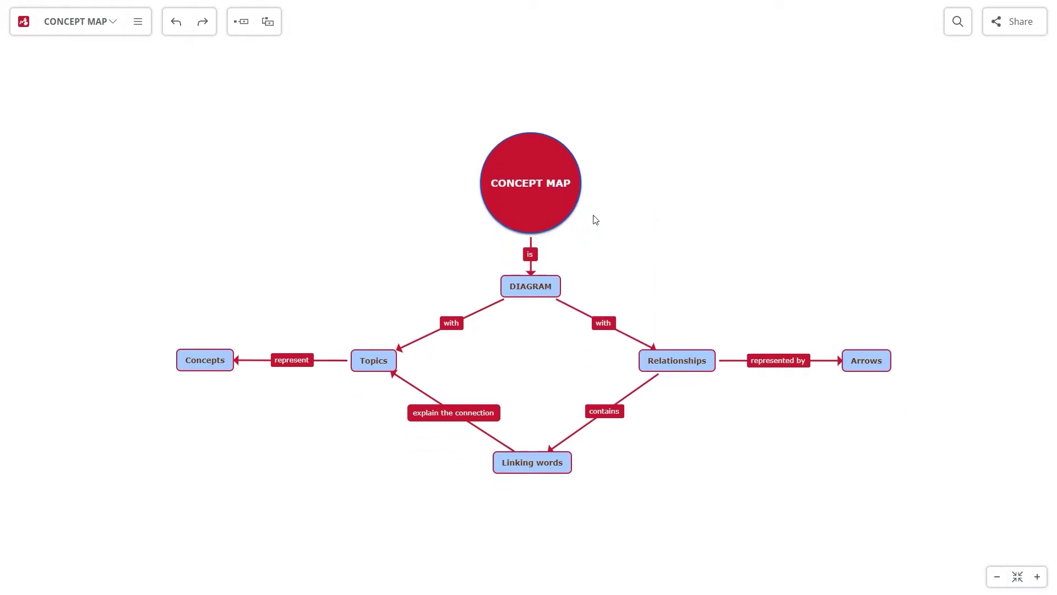
{"action": "left_click", "coordinate": [584, 135]}
Give the CONCEPT MAP circle a black outline
{"action": "left_click", "coordinate": [550, 313]}
{"action": "left_click", "coordinate": [532, 315]}
{"action": "left_click", "coordinate": [710, 241]}
Select DIAGRAM, Topics, Concepts, Linking words, Relationships and Arrows together
{"action": "left_click", "coordinate": [536, 283]}
{"action": "left_click", "coordinate": [380, 361], "text": "ctrl"}
{"action": "left_click", "coordinate": [210, 367], "text": "ctrl"}
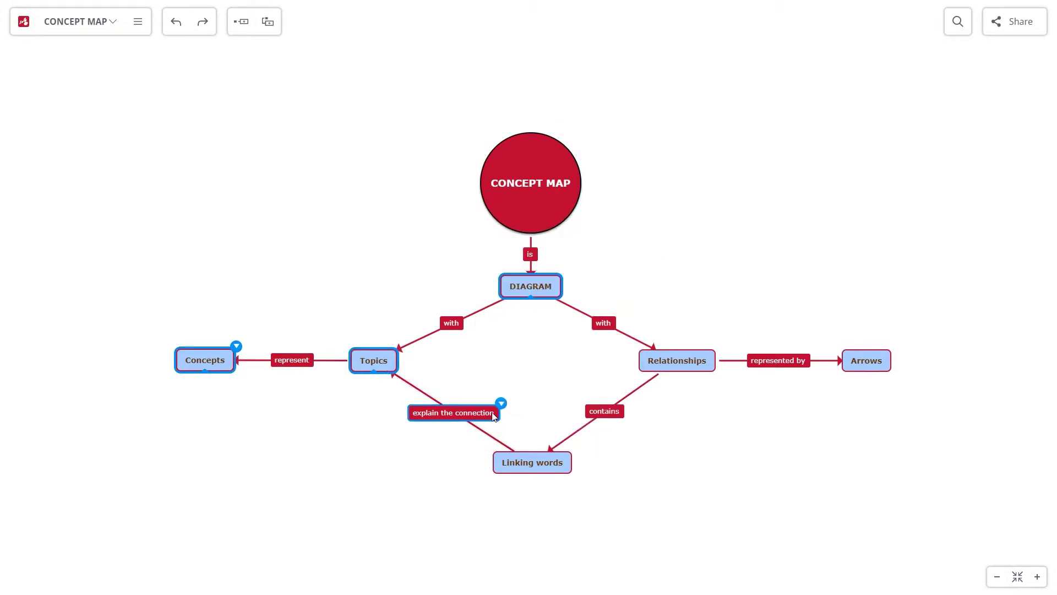
{"action": "left_click", "coordinate": [538, 460], "text": "ctrl"}
{"action": "left_click", "coordinate": [675, 364], "text": "ctrl"}
{"action": "left_click", "coordinate": [868, 355], "text": "ctrl"}
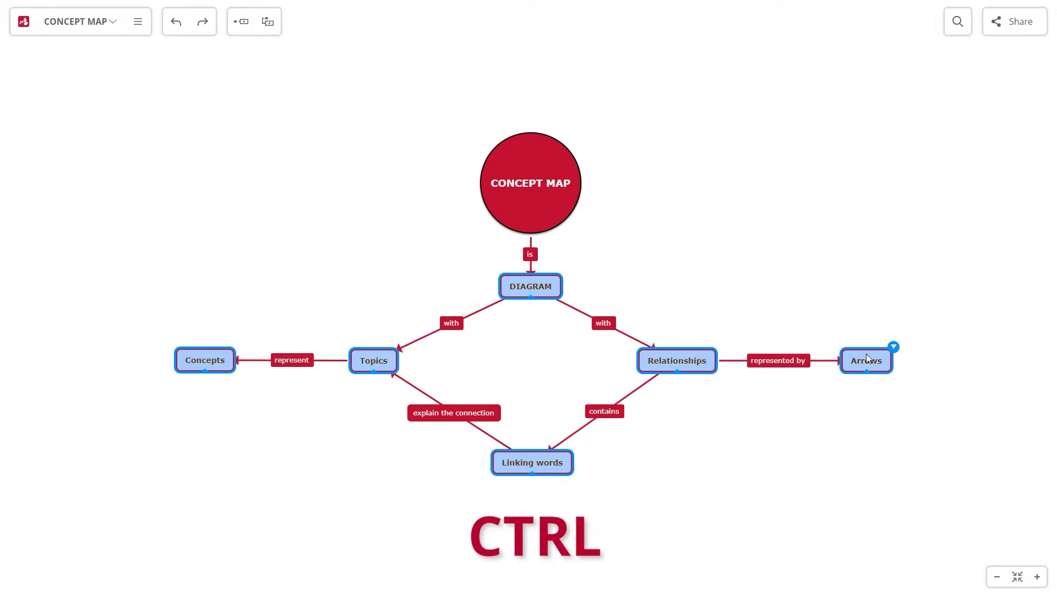
Turn the selected nodes into ellipses with a dark grey (#605B5B) fill
{"action": "left_click", "coordinate": [893, 347]}
{"action": "left_click", "coordinate": [881, 147]}
{"action": "left_click", "coordinate": [986, 263]}
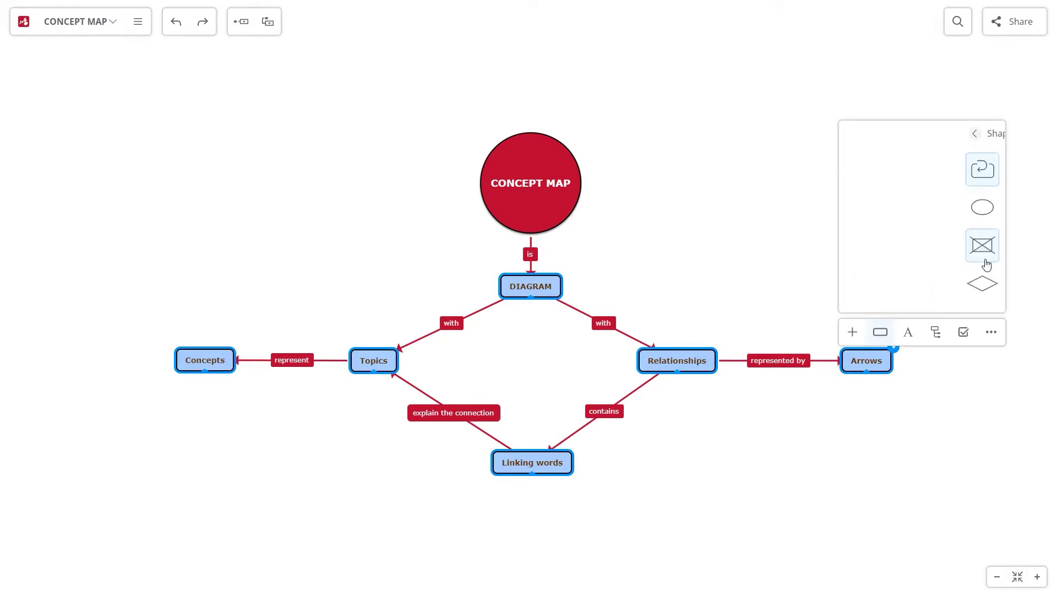
{"action": "left_click", "coordinate": [863, 207]}
{"action": "left_click", "coordinate": [860, 135]}
{"action": "left_click", "coordinate": [932, 168]}
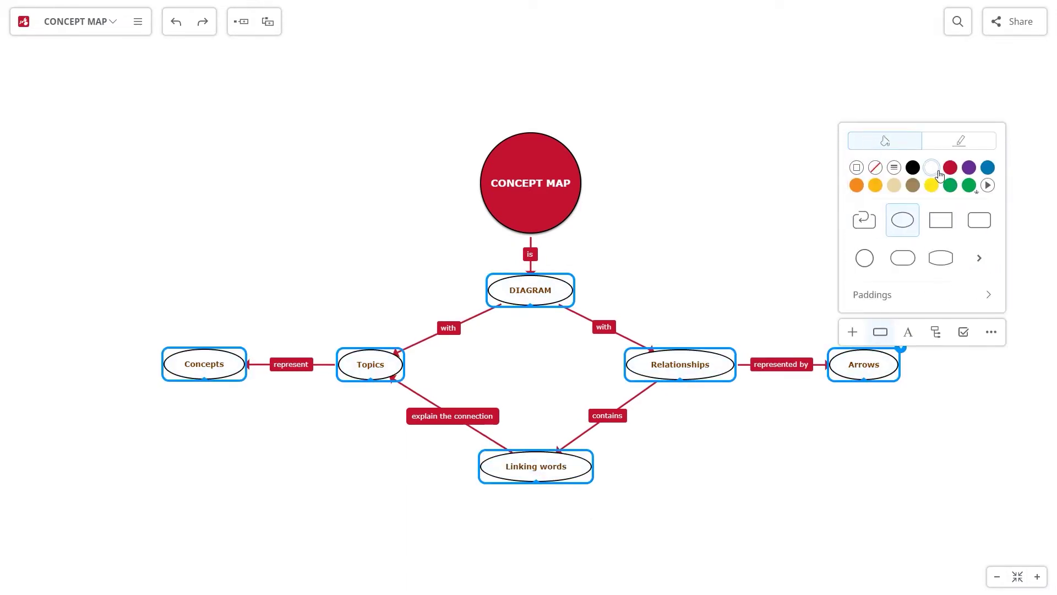
{"action": "left_click", "coordinate": [988, 185]}
{"action": "left_click_drag", "start_coordinate": [860, 216], "coordinate": [856, 235]}
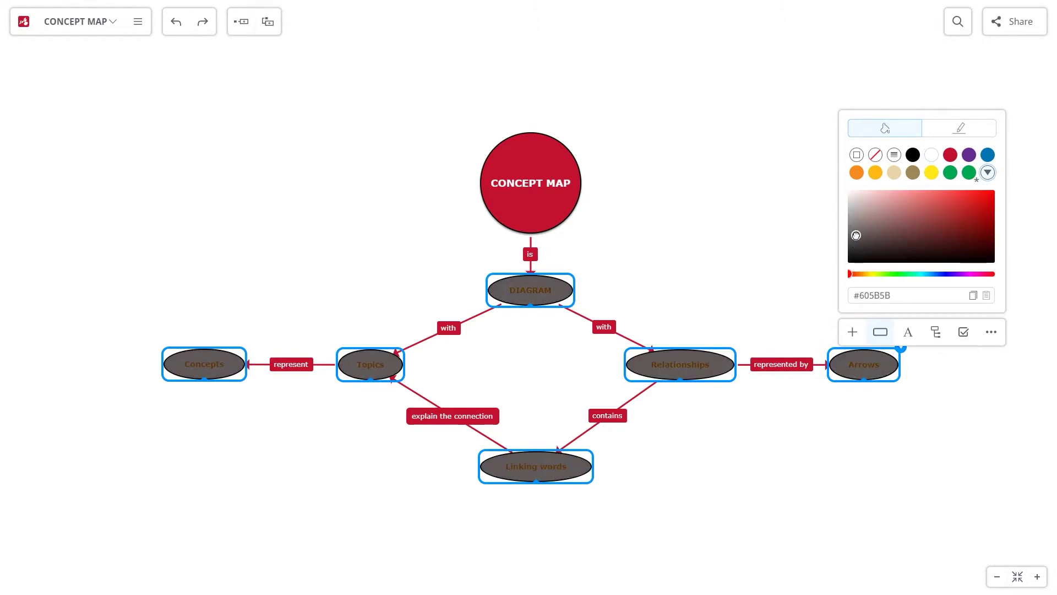
Give the nodes white labels, a flat dark style and font size 16
{"action": "left_click", "coordinate": [910, 334]}
{"action": "left_click", "coordinate": [894, 163]}
{"action": "left_click", "coordinate": [883, 331]}
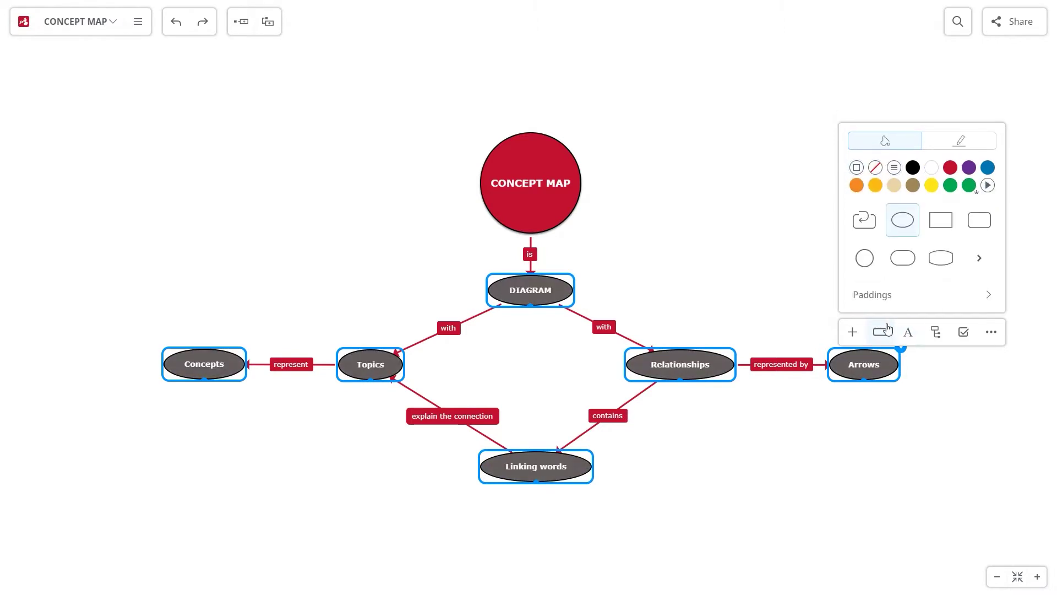
{"action": "left_click", "coordinate": [960, 142]}
{"action": "left_click", "coordinate": [953, 260]}
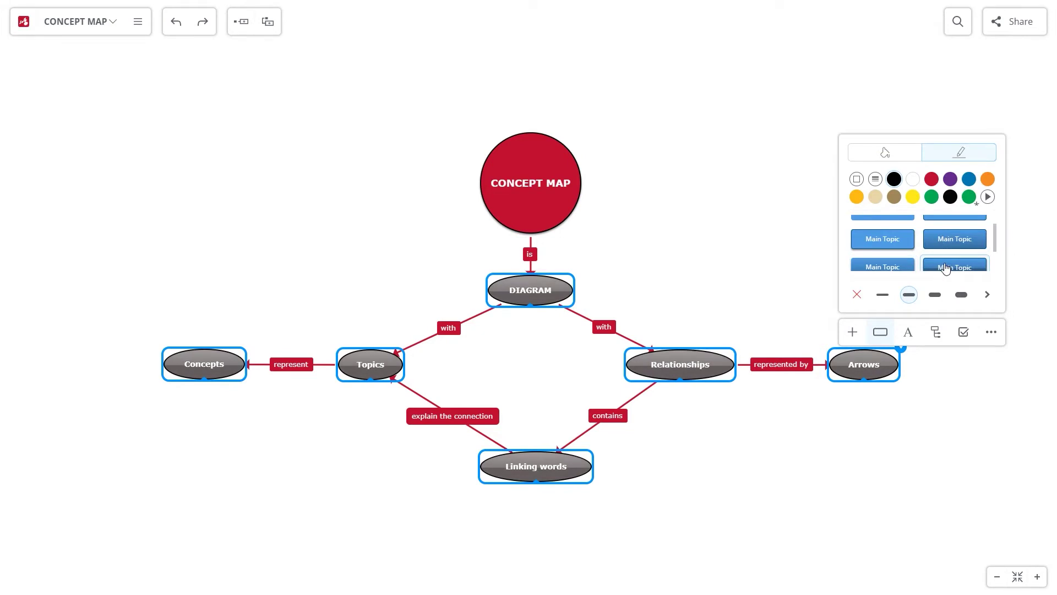
{"action": "left_click", "coordinate": [870, 259]}
{"action": "left_click", "coordinate": [909, 332]}
{"action": "left_click", "coordinate": [941, 296]}
{"action": "left_click", "coordinate": [941, 296]}
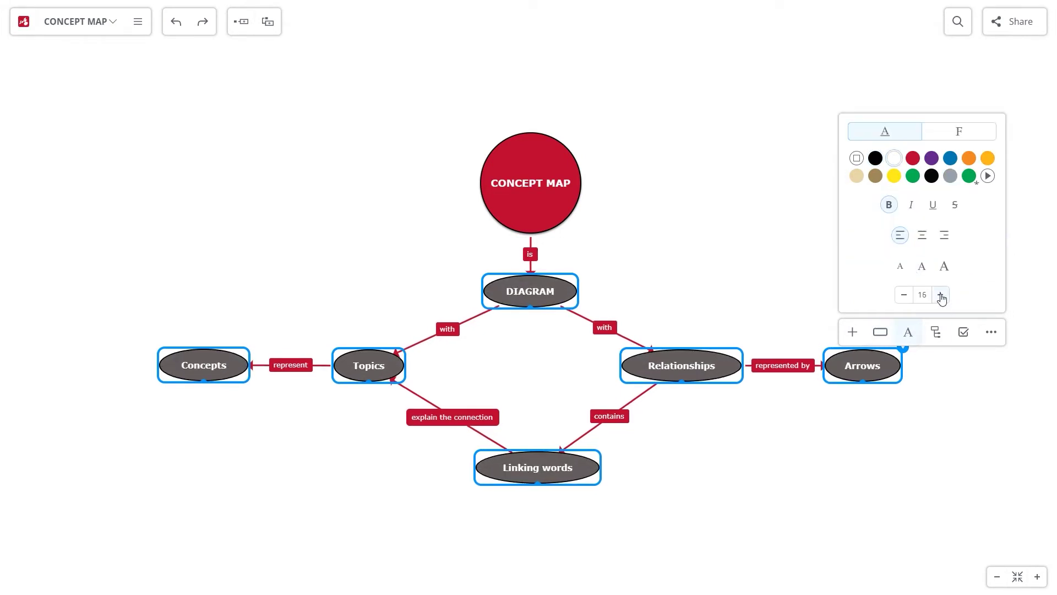
{"action": "left_click", "coordinate": [727, 270]}
Zoom in and nudge Linking words slightly left and Arrows slightly right
{"action": "scroll", "coordinate": [723, 270], "scroll_direction": "up", "scroll_amount": 2}
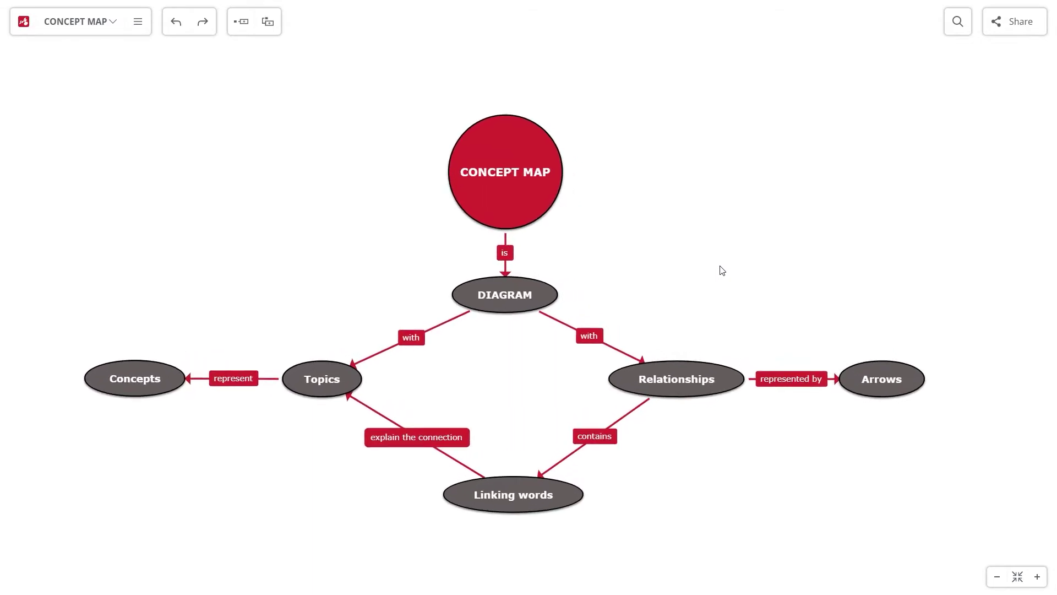
{"action": "scroll", "coordinate": [731, 252], "scroll_direction": "up", "scroll_amount": 1}
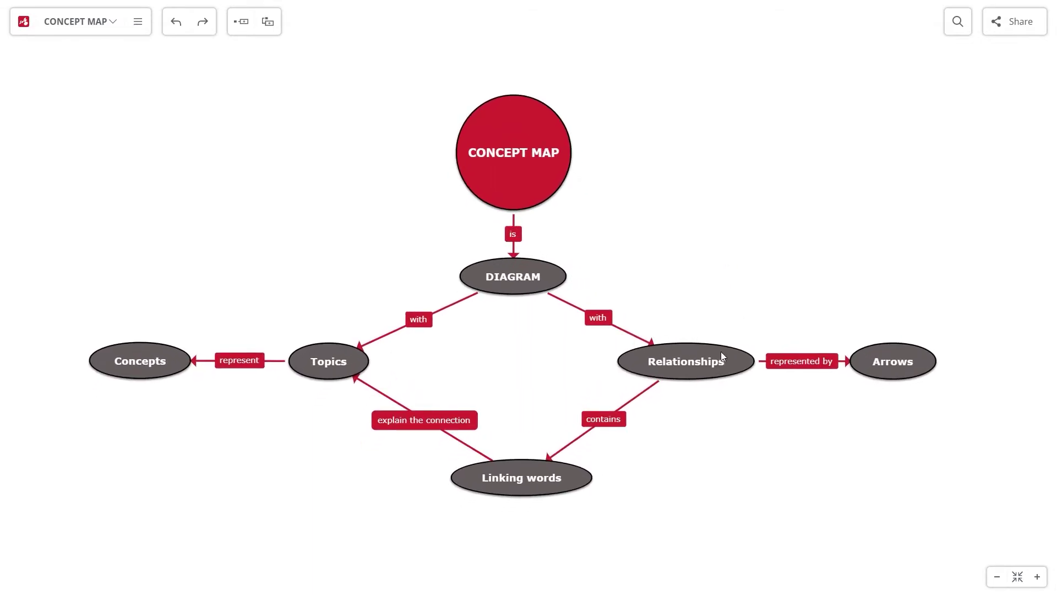
{"action": "key", "text": "ctrl"}
{"action": "left_click_drag", "start_coordinate": [584, 478], "coordinate": [567, 483]}
{"action": "left_click", "coordinate": [630, 473]}
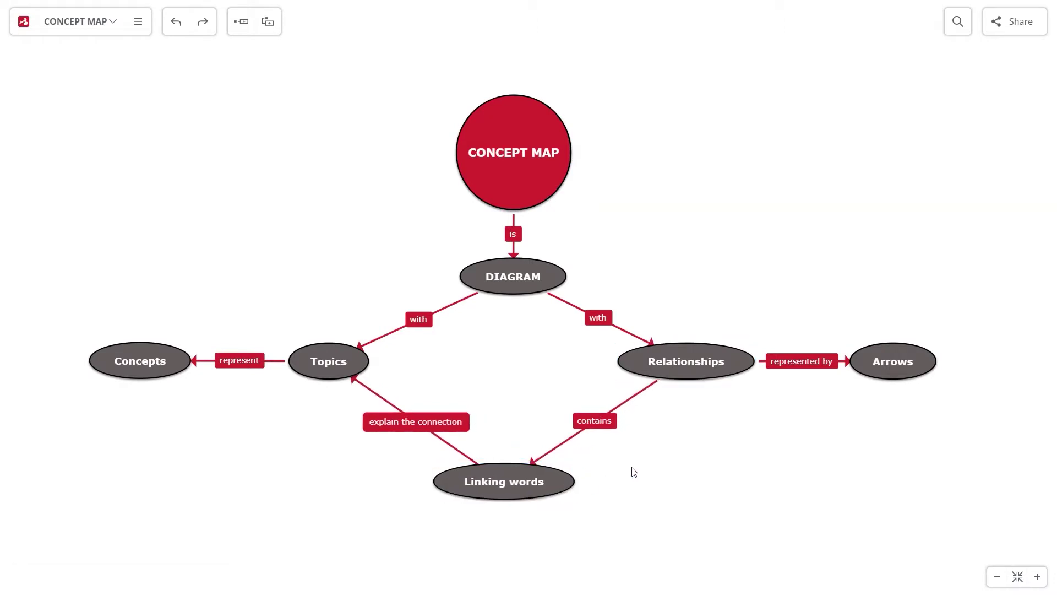
{"action": "left_click_drag", "start_coordinate": [887, 368], "coordinate": [907, 368]}
Set the map background to pale blue (#A0DBF5)
{"action": "right_click", "coordinate": [675, 140]}
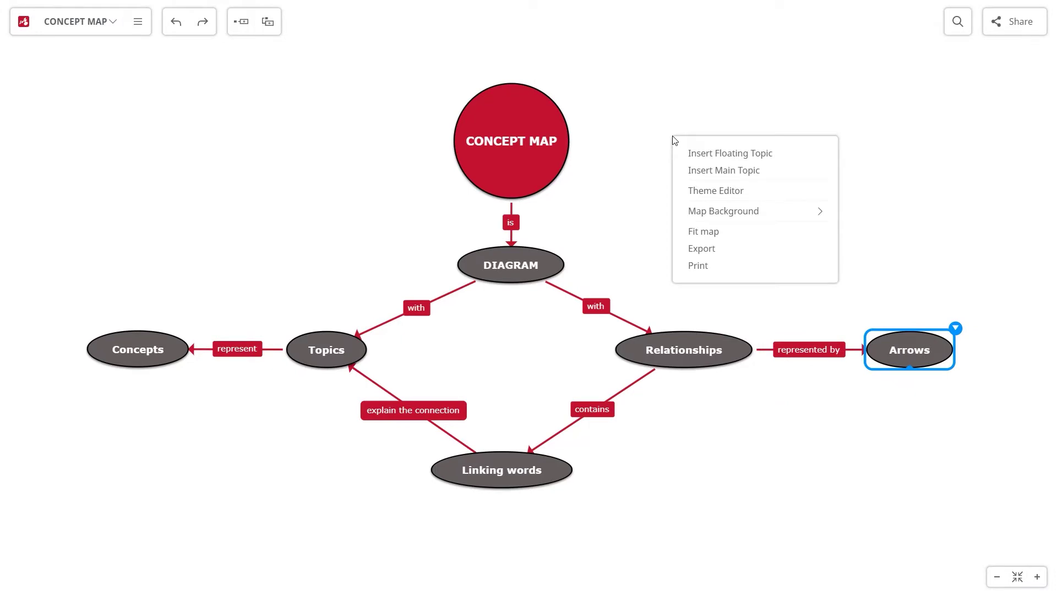
{"action": "left_click", "coordinate": [724, 211]}
{"action": "left_click", "coordinate": [746, 180]}
{"action": "left_click", "coordinate": [783, 180]}
{"action": "left_click", "coordinate": [820, 180]}
{"action": "left_click", "coordinate": [746, 198]}
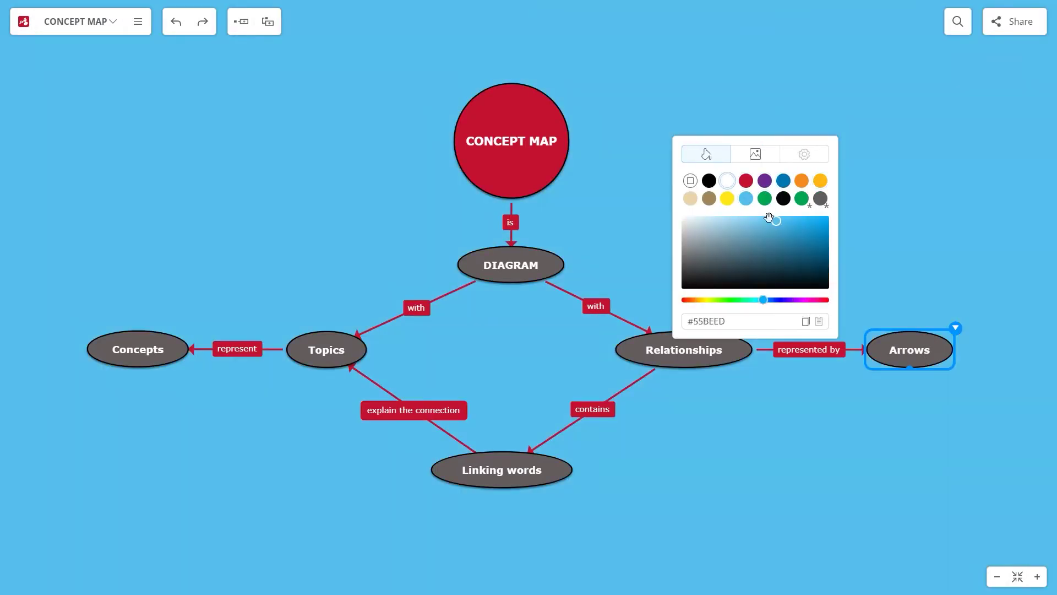
{"action": "left_click_drag", "start_coordinate": [778, 225], "coordinate": [717, 218]}
{"action": "left_click", "coordinate": [755, 153]}
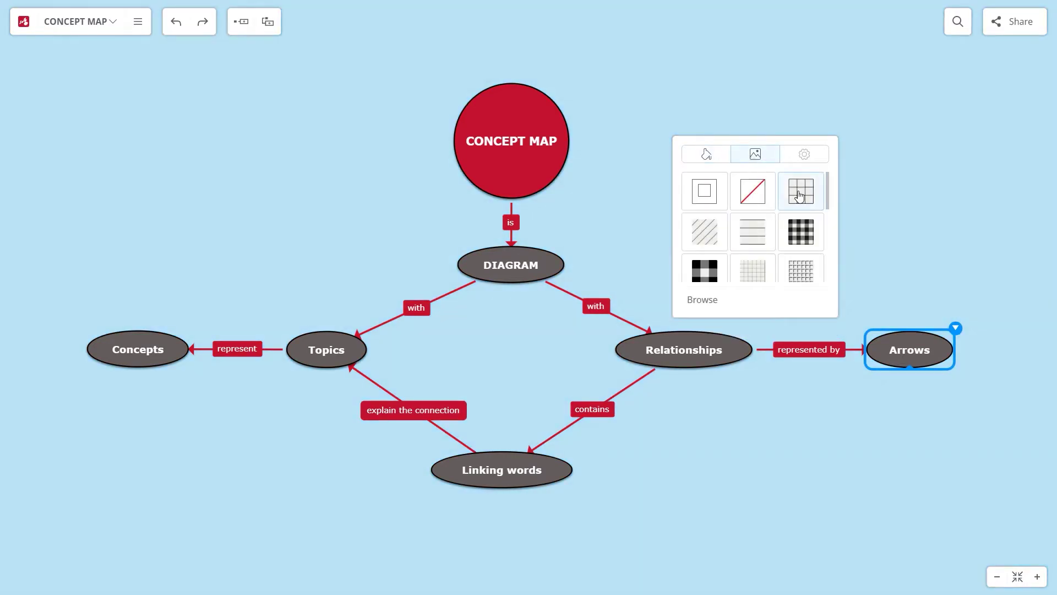
{"action": "scroll", "coordinate": [716, 214], "scroll_direction": "down", "scroll_amount": 5}
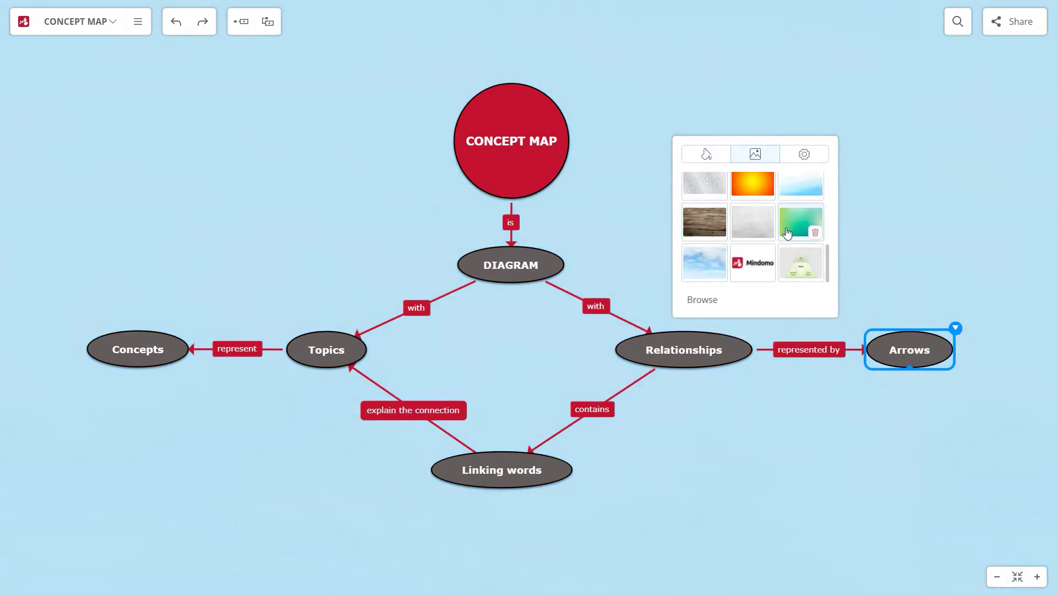
{"action": "scroll", "coordinate": [705, 198], "scroll_direction": "up", "scroll_amount": 5}
{"action": "left_click", "coordinate": [655, 191]}
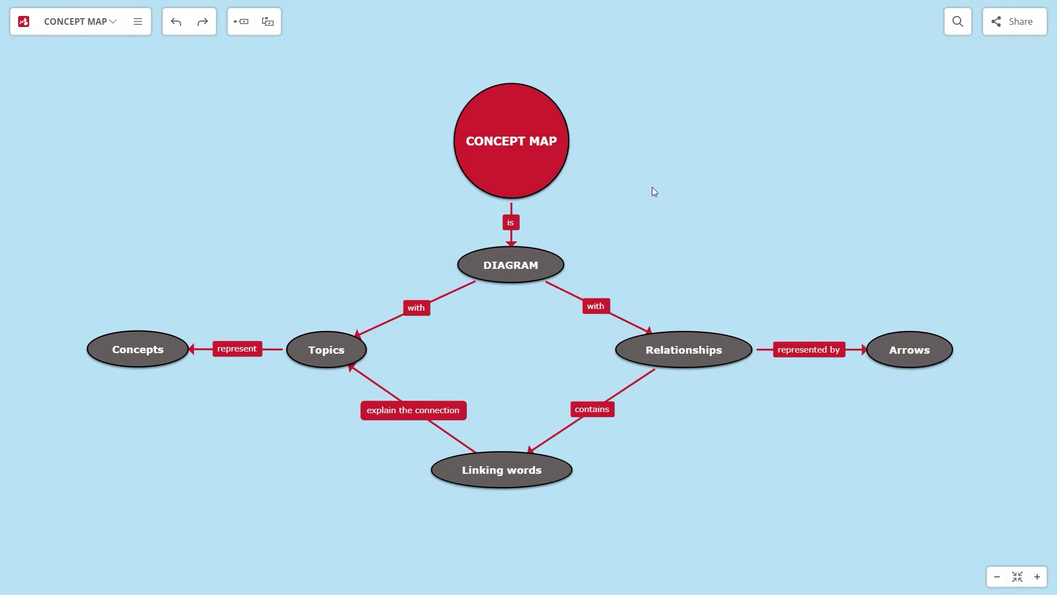
Add a light-bulb icon to the Concepts node
{"action": "left_click", "coordinate": [177, 336]}
{"action": "left_click", "coordinate": [97, 313]}
{"action": "left_click", "coordinate": [181, 187]}
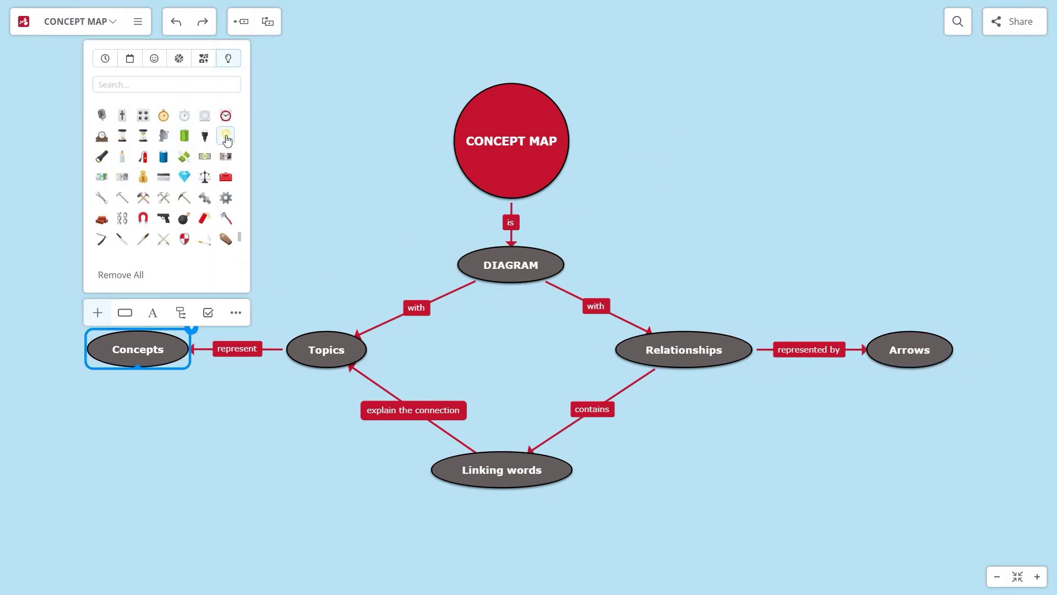
{"action": "left_click", "coordinate": [226, 190]}
Add a blue left-arrow icon to the Arrows node
{"action": "left_click", "coordinate": [906, 344]}
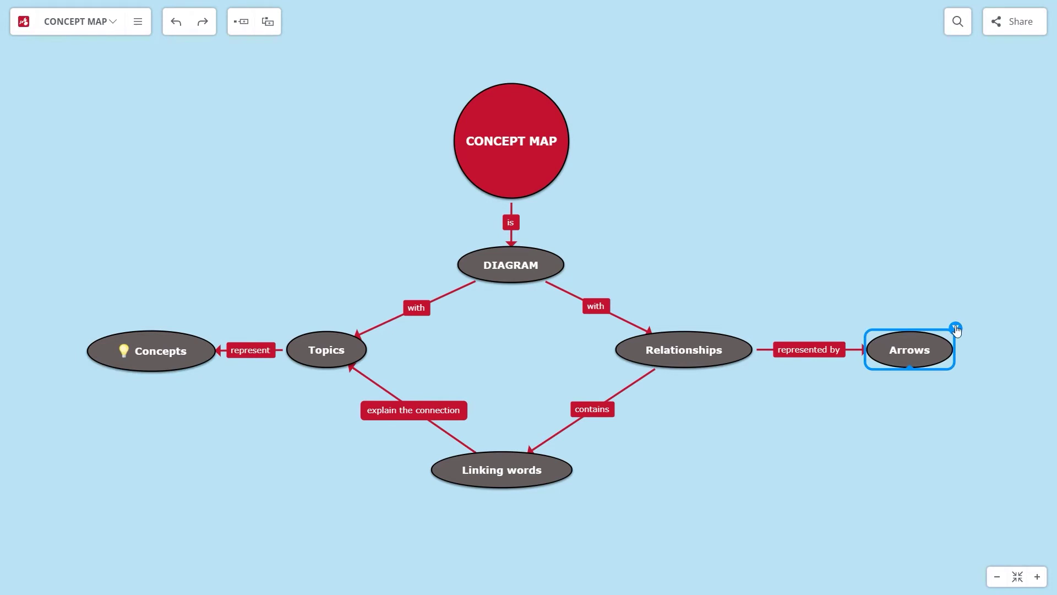
{"action": "left_click", "coordinate": [877, 312]}
{"action": "left_click", "coordinate": [961, 189]}
{"action": "left_click", "coordinate": [923, 134]}
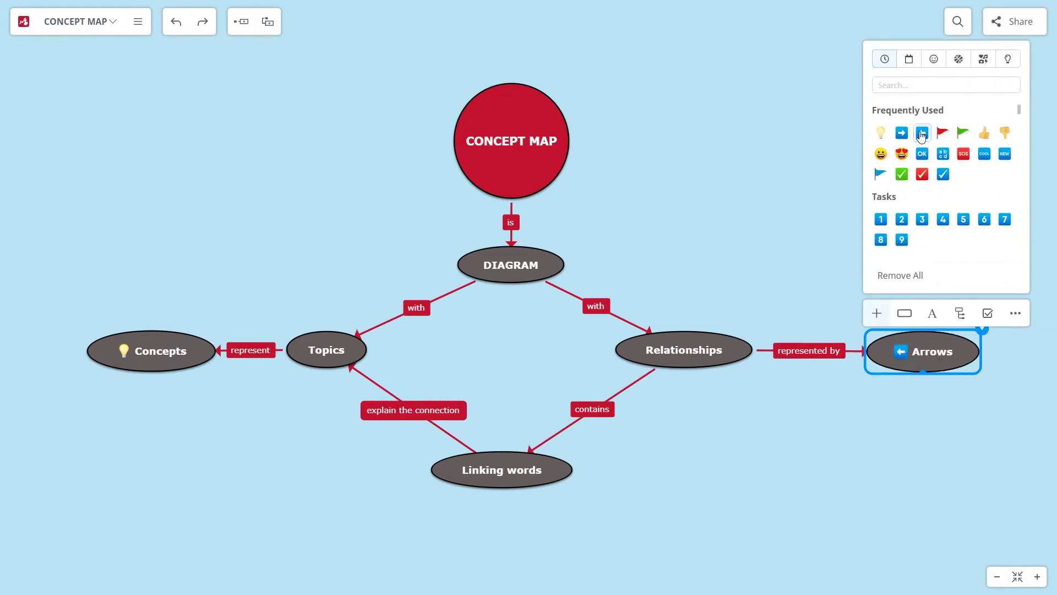
{"action": "left_click", "coordinate": [901, 50]}
Filter the map by the left-arrow icon, then clear the filter
{"action": "left_click", "coordinate": [957, 21]}
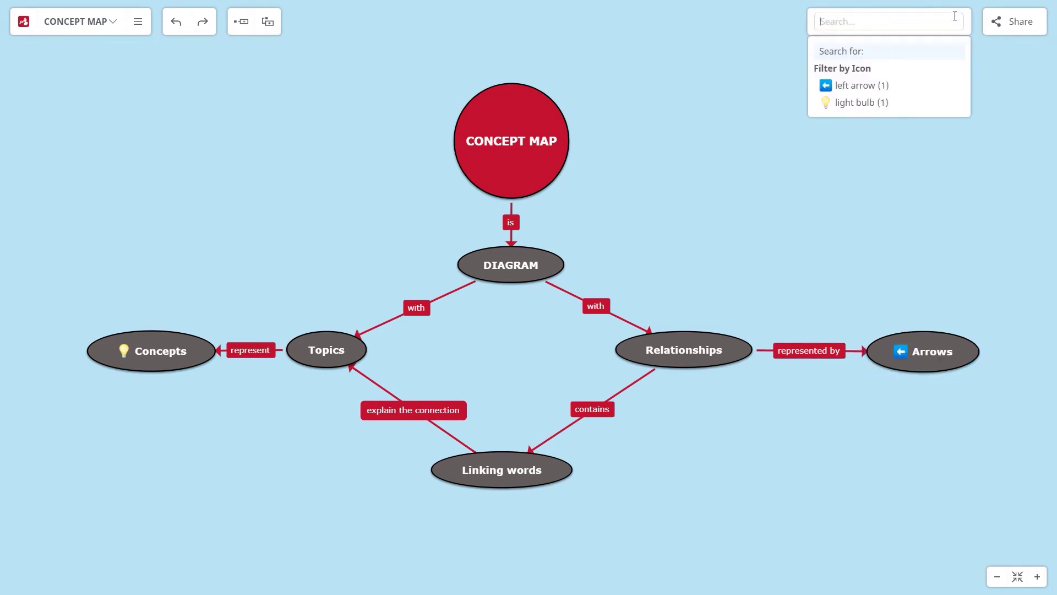
{"action": "left_click", "coordinate": [915, 86]}
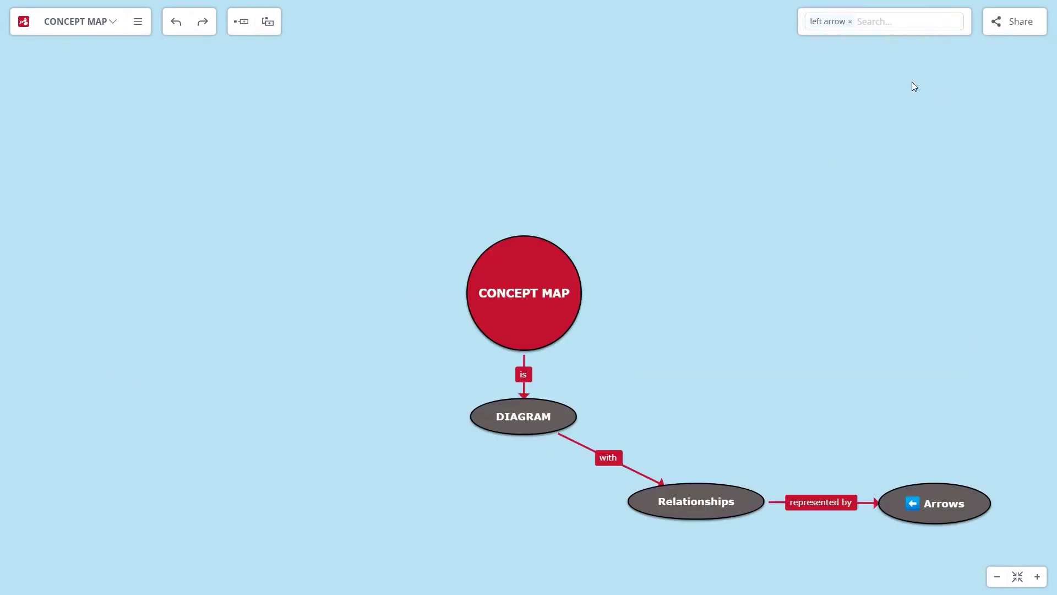
{"action": "left_click", "coordinate": [851, 22]}
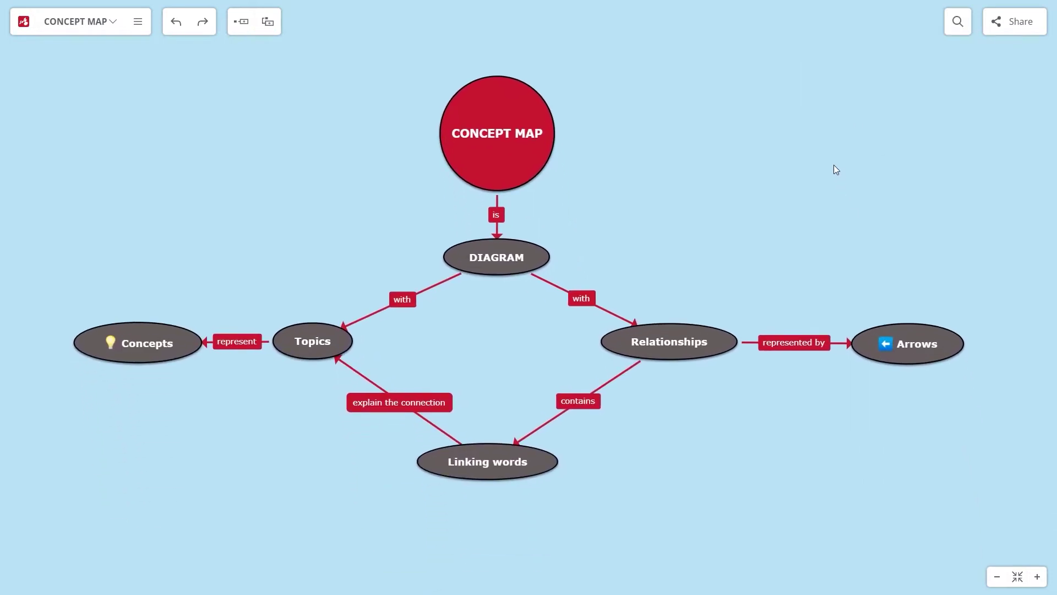
Search online images for 'concept map' to add to the CONCEPT MAP circle
{"action": "left_click", "coordinate": [550, 109]}
{"action": "left_click", "coordinate": [557, 72]}
{"action": "left_click", "coordinate": [449, 208]}
{"action": "left_click", "coordinate": [500, 313]}
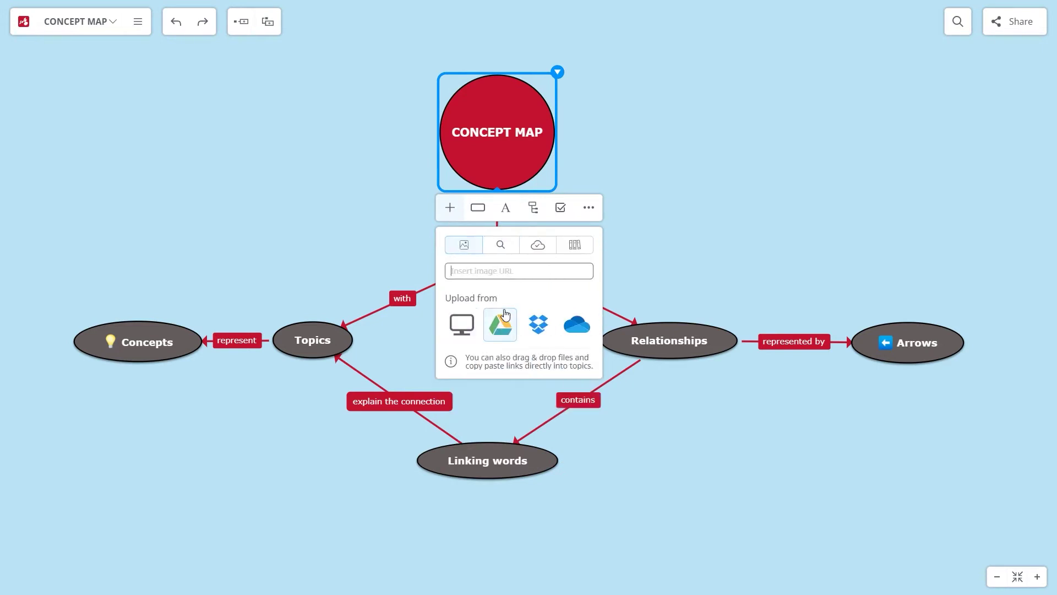
{"action": "left_click", "coordinate": [501, 244]}
{"action": "type", "text": "concept map"}
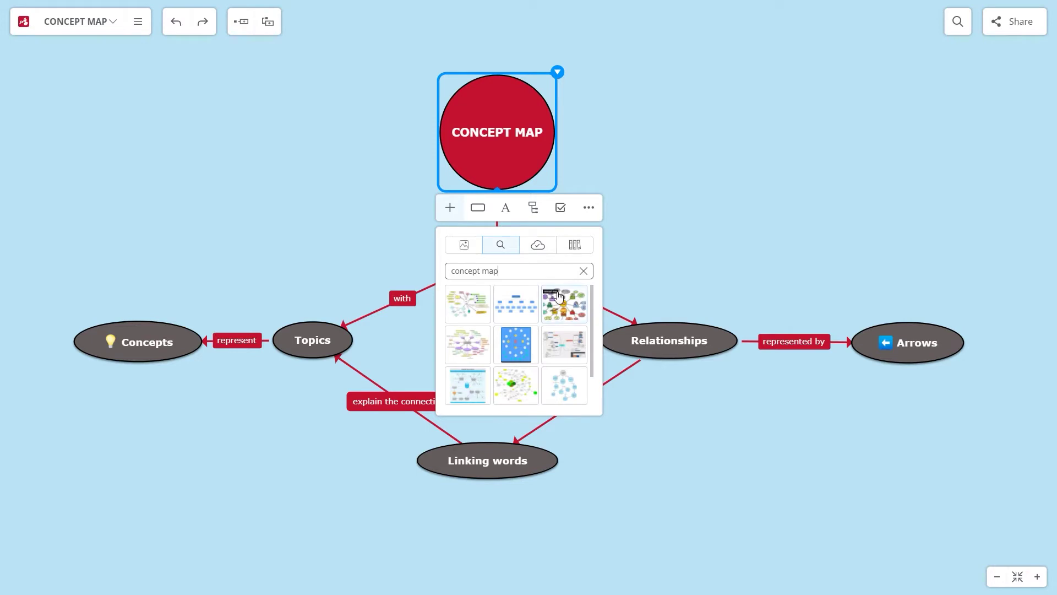
{"action": "left_click_drag", "start_coordinate": [595, 296], "coordinate": [595, 335]}
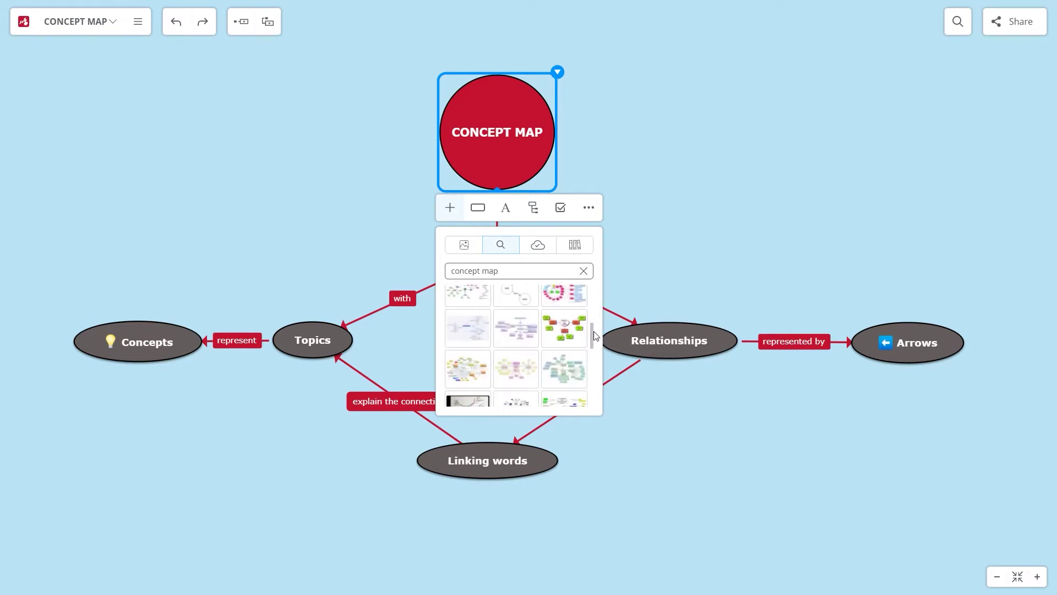
Place a stock concept-map diagram image in the CONCEPT MAP circle and deselect it
{"action": "left_click", "coordinate": [543, 250]}
{"action": "left_click", "coordinate": [484, 302]}
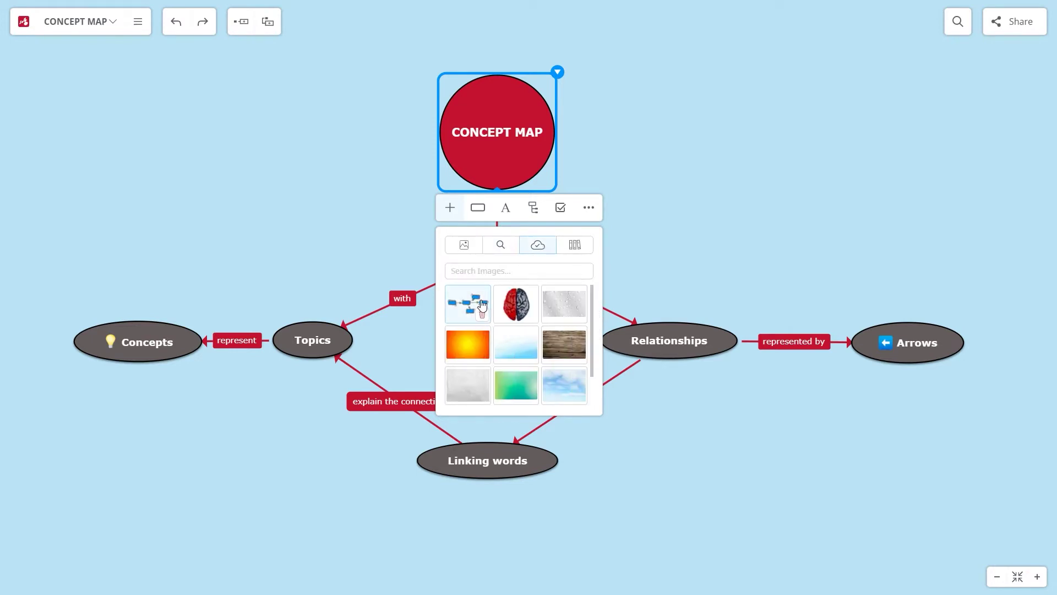
{"action": "left_click", "coordinate": [573, 251]}
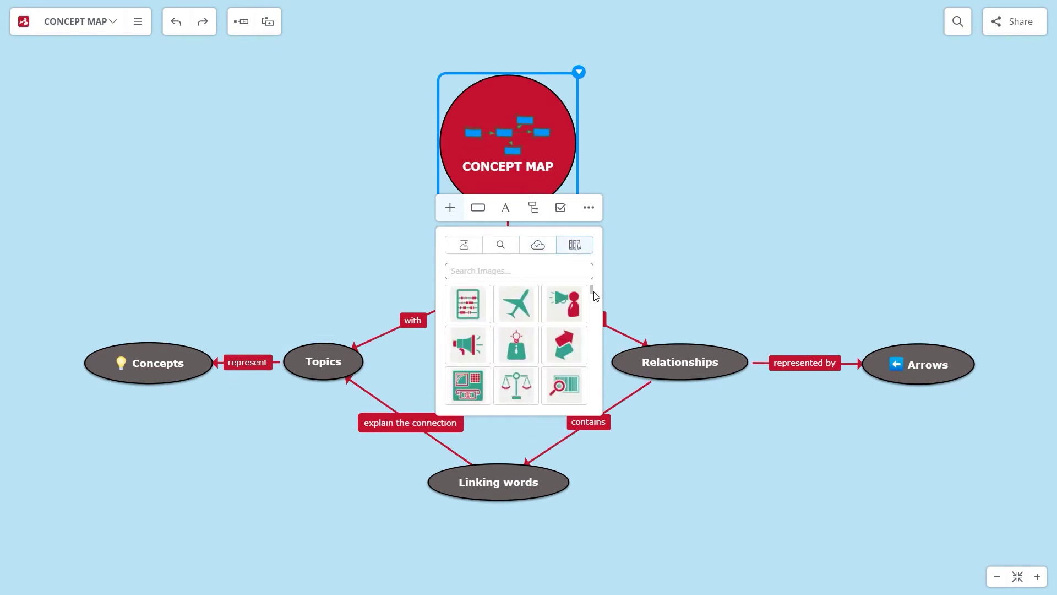
{"action": "left_click", "coordinate": [677, 213]}
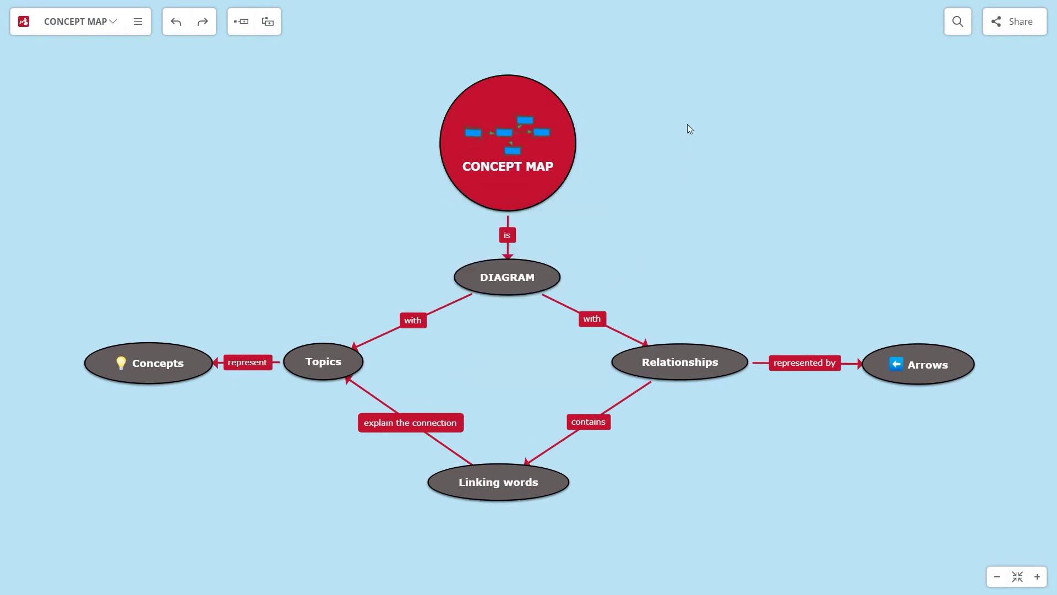
{"action": "right_click", "coordinate": [708, 86]}
Insert a floating topic titled 'How to create a concept map' with white fill
{"action": "left_click", "coordinate": [751, 100]}
{"action": "type", "text": "Ho"}
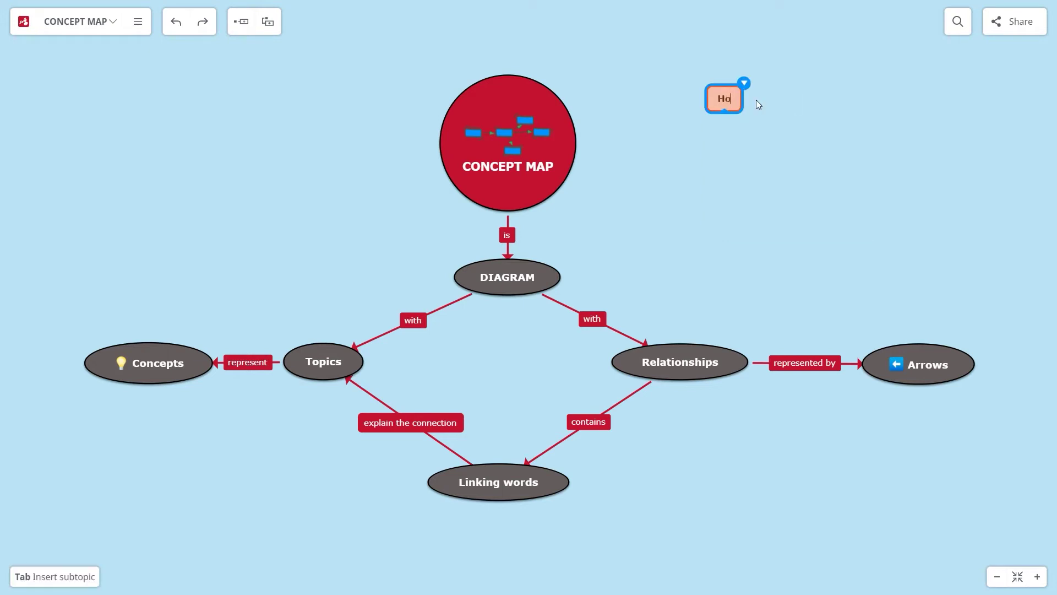
{"action": "type", "text": "w to create a concept map"}
{"action": "left_click", "coordinate": [875, 84]}
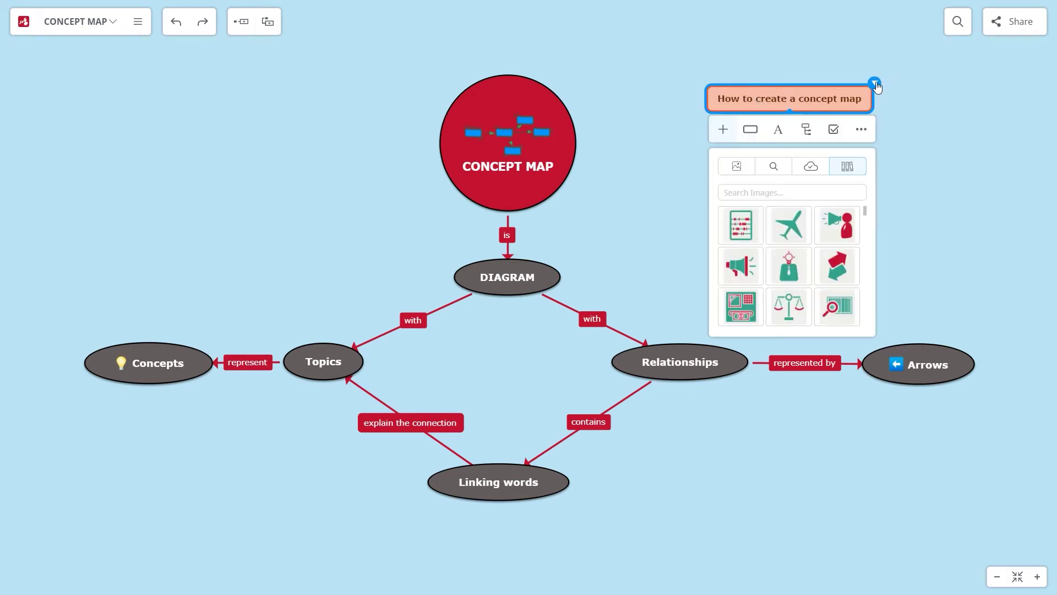
{"action": "left_click", "coordinate": [751, 130]}
{"action": "left_click", "coordinate": [802, 193]}
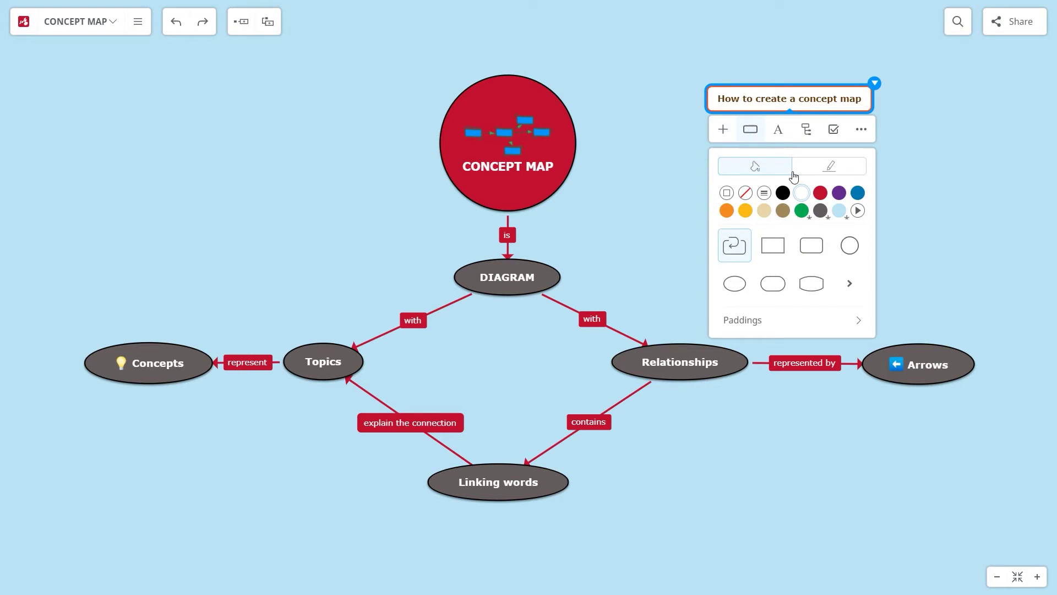
Embed the YouTube video found by 'mindomo how to create a concept map' and test-play it
{"action": "left_click", "coordinate": [724, 129]}
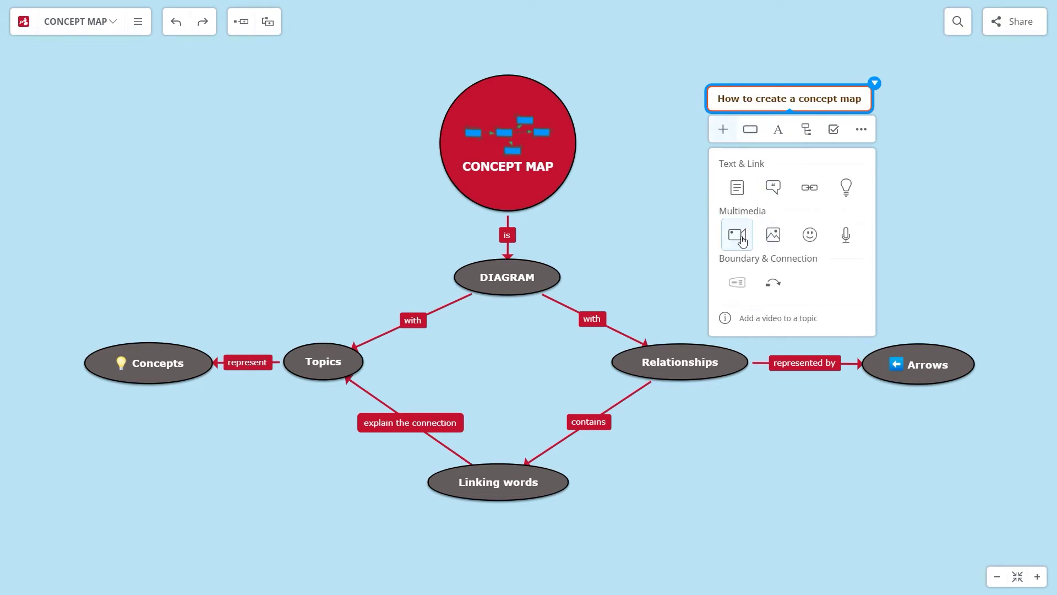
{"action": "left_click", "coordinate": [738, 235]}
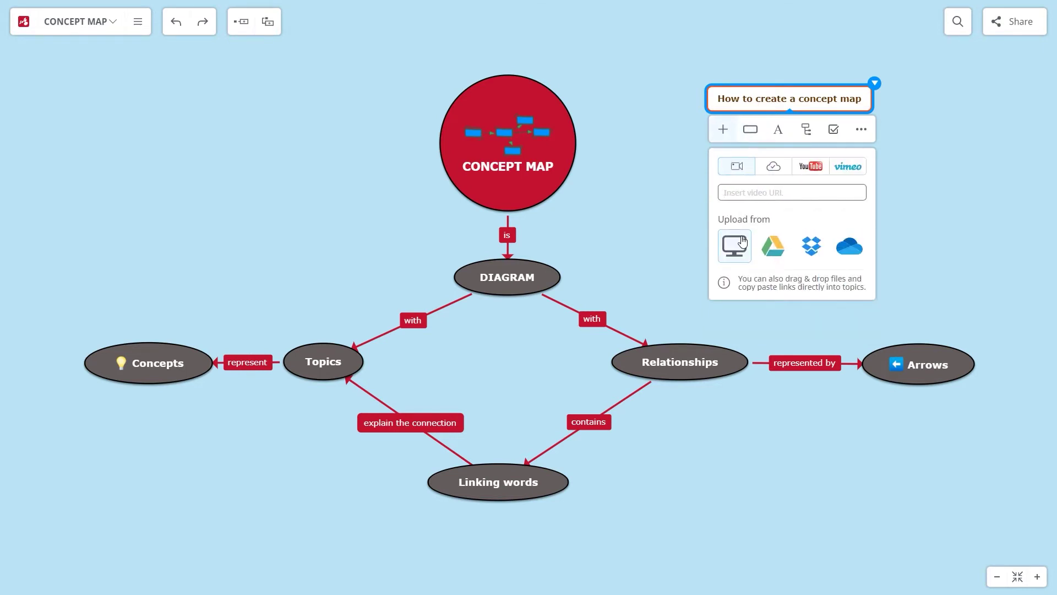
{"action": "left_click", "coordinate": [816, 168]}
{"action": "type", "text": "mindomo how to create a concept map"}
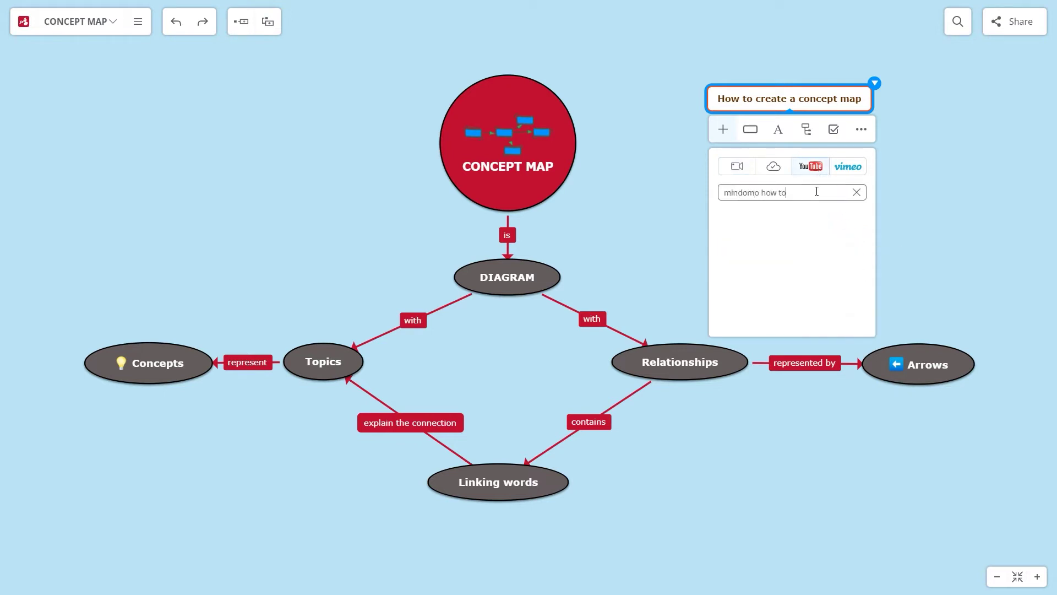
{"action": "scroll", "coordinate": [867, 245], "scroll_direction": "down", "scroll_amount": 5}
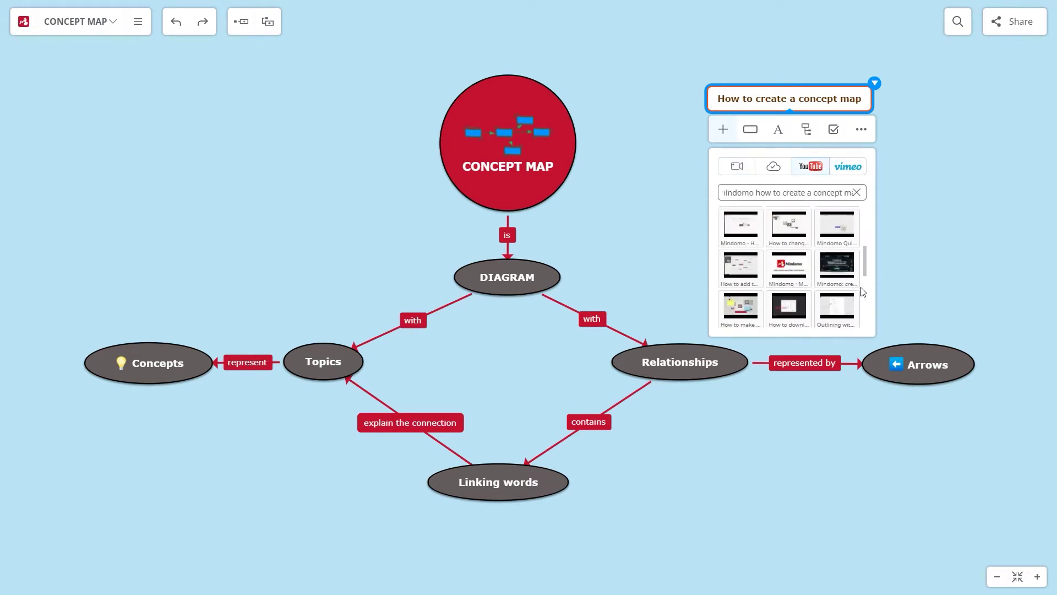
{"action": "left_click", "coordinate": [748, 249]}
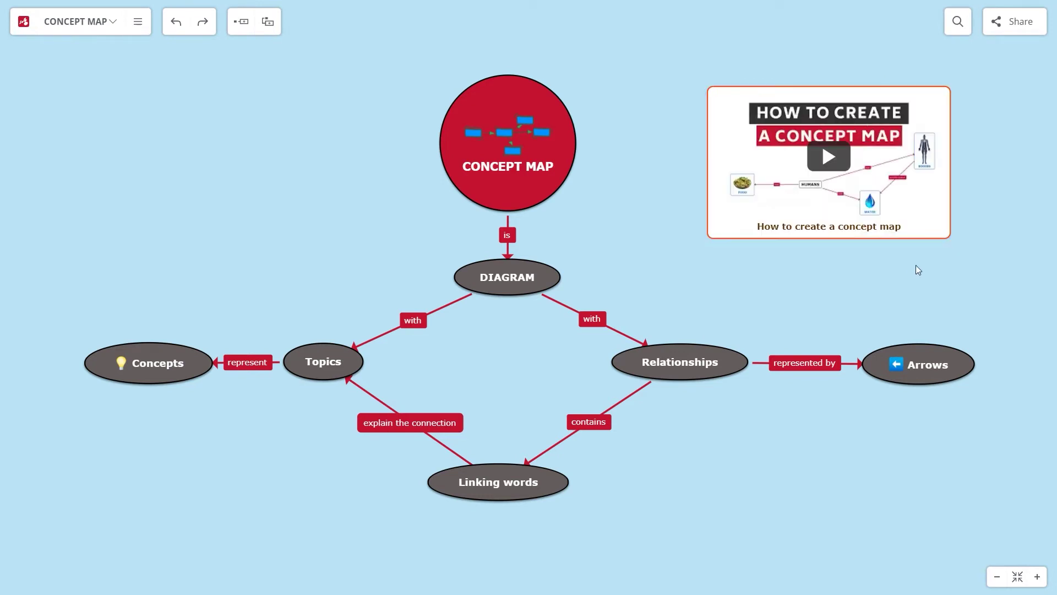
{"action": "left_click", "coordinate": [831, 157]}
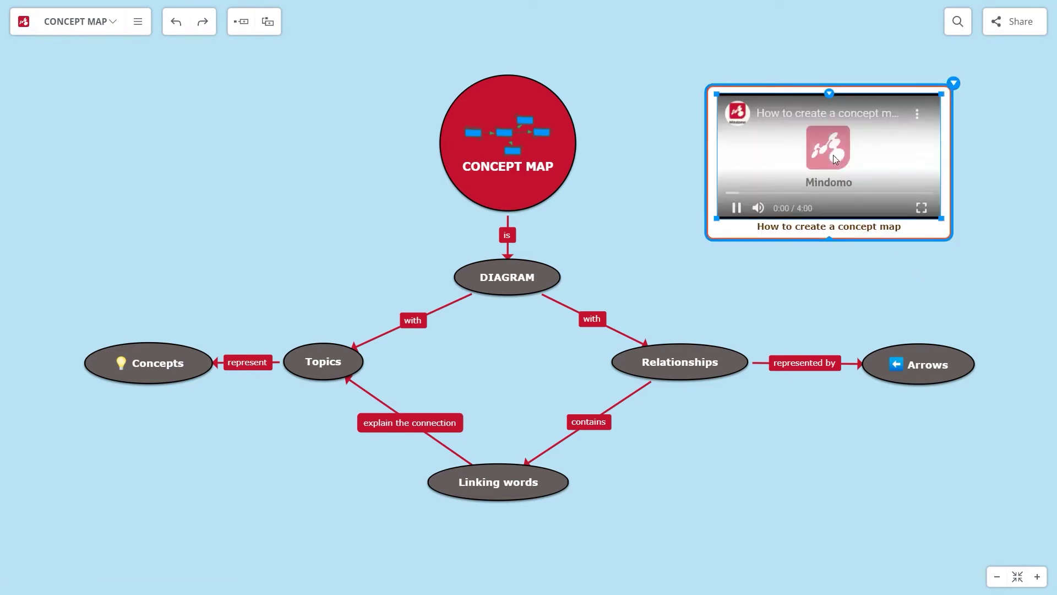
{"action": "left_click", "coordinate": [737, 208]}
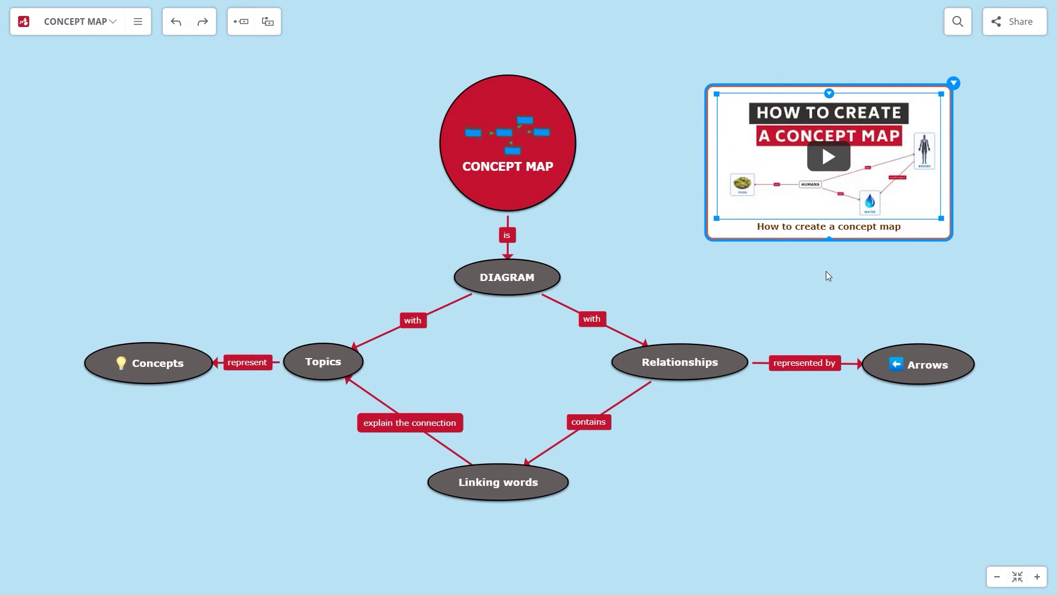
{"action": "left_click", "coordinate": [558, 93]}
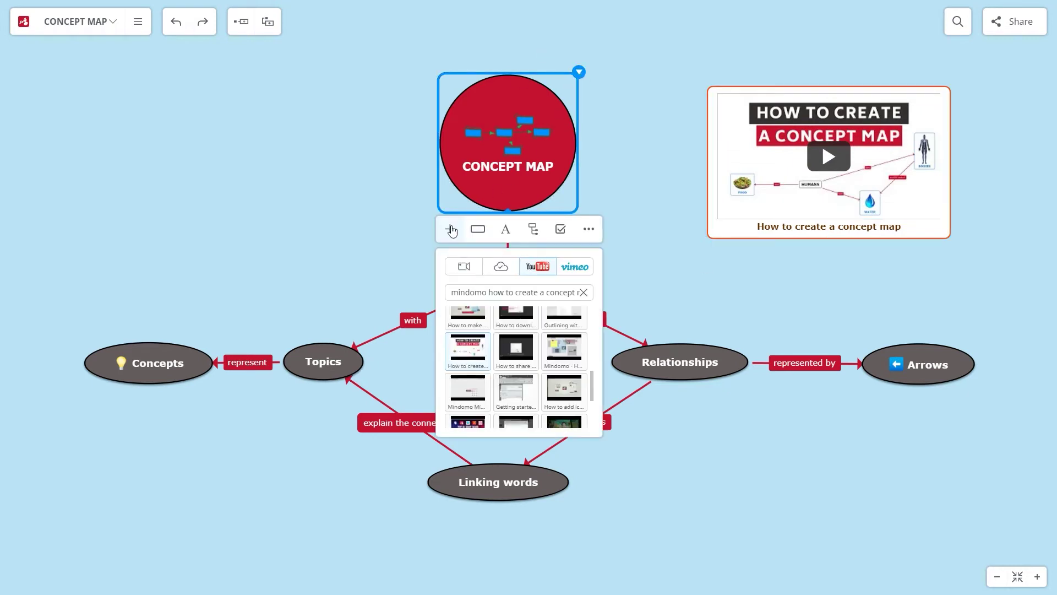
{"action": "left_click", "coordinate": [452, 229]}
{"action": "left_click", "coordinate": [538, 286]}
{"action": "right_click", "coordinate": [540, 293]}
{"action": "left_click", "coordinate": [567, 380]}
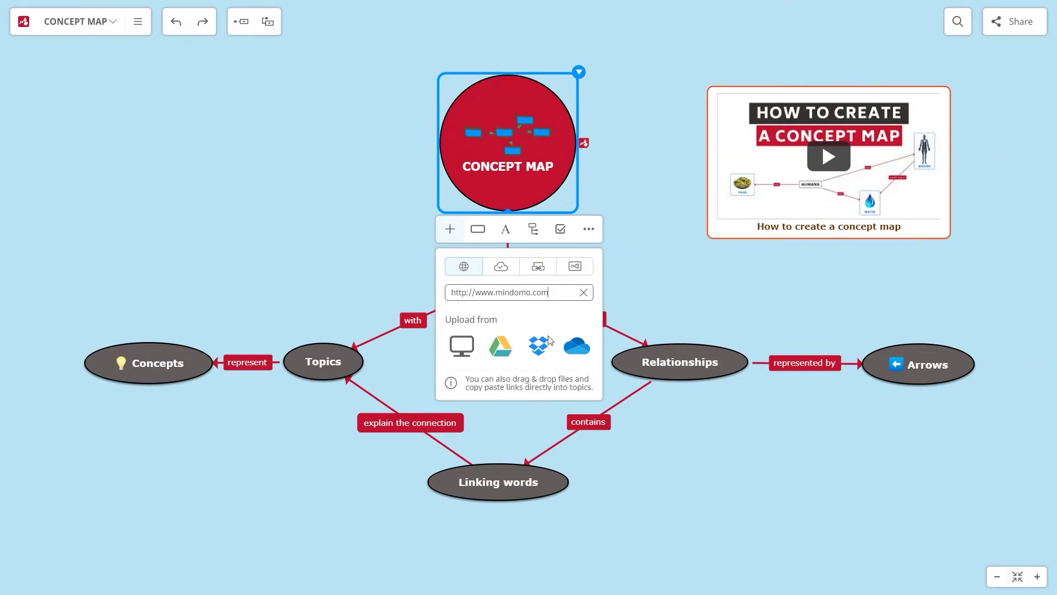
Add a note reading 'Concept maps are great for processing and storing large amounts of information.'
{"action": "left_click", "coordinate": [449, 231]}
{"action": "left_click", "coordinate": [464, 287]}
{"action": "type", "text": "Concept ma"}
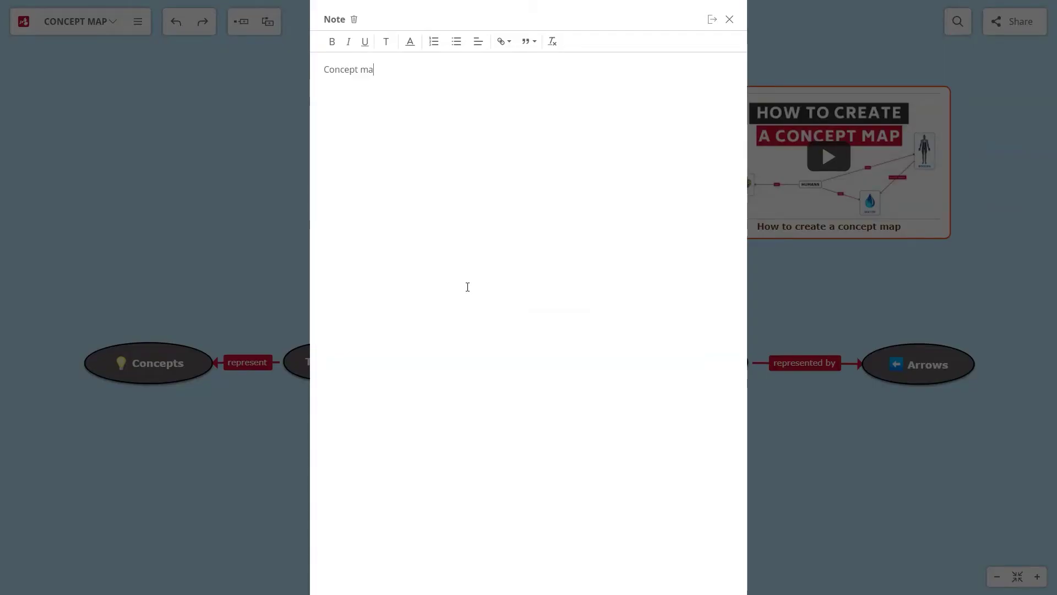
{"action": "type", "text": "ps are great for processing and storing large amounts of information."}
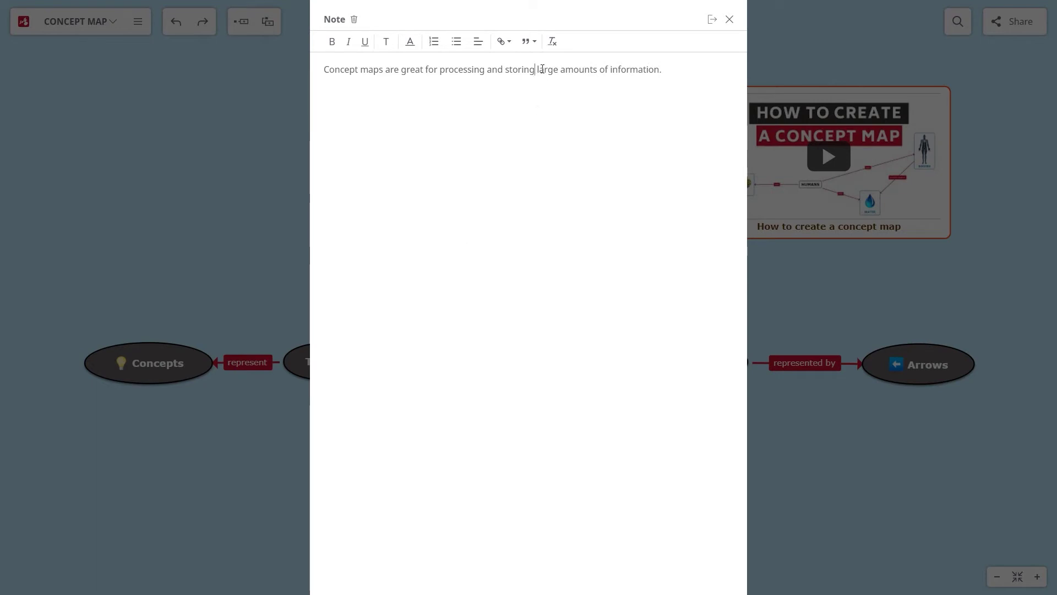
Make 'large amounts of information.' bold italic and 'Concept maps' red, then close the note
{"action": "key", "text": "shift+End"}
{"action": "left_click", "coordinate": [333, 41]}
{"action": "left_click", "coordinate": [349, 42]}
{"action": "left_click_drag", "start_coordinate": [384, 69], "coordinate": [316, 68]}
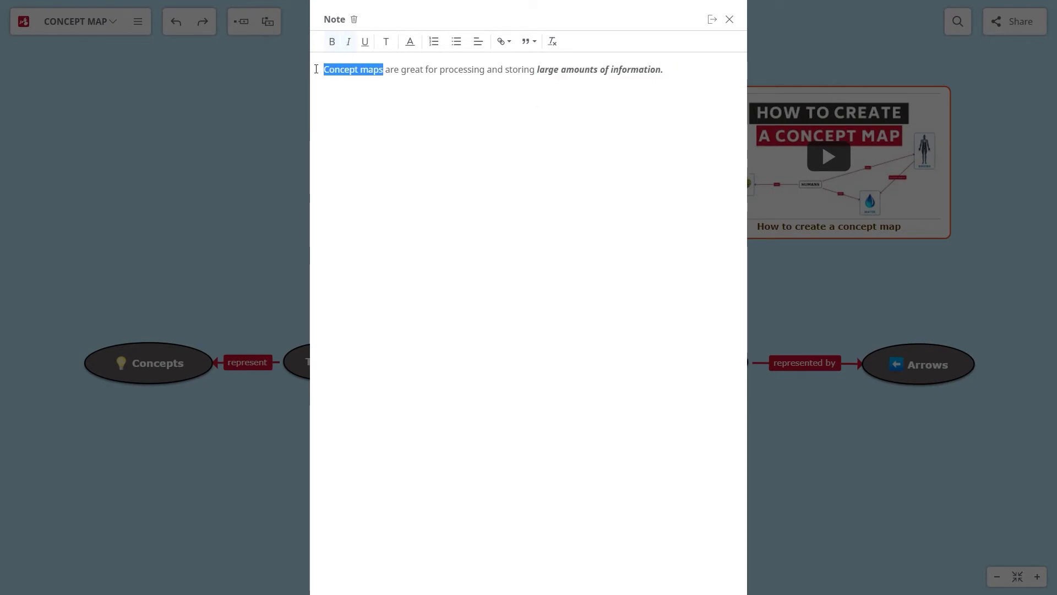
{"action": "left_click", "coordinate": [410, 41]}
{"action": "left_click", "coordinate": [420, 58]}
{"action": "left_click", "coordinate": [687, 67]}
{"action": "left_click", "coordinate": [712, 19]}
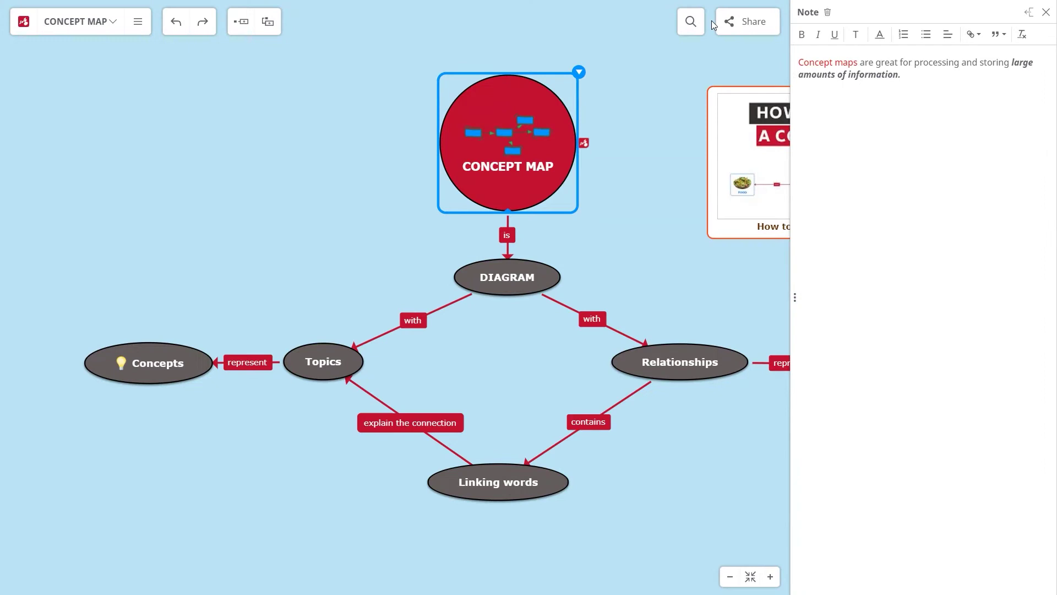
{"action": "left_click", "coordinate": [1046, 13]}
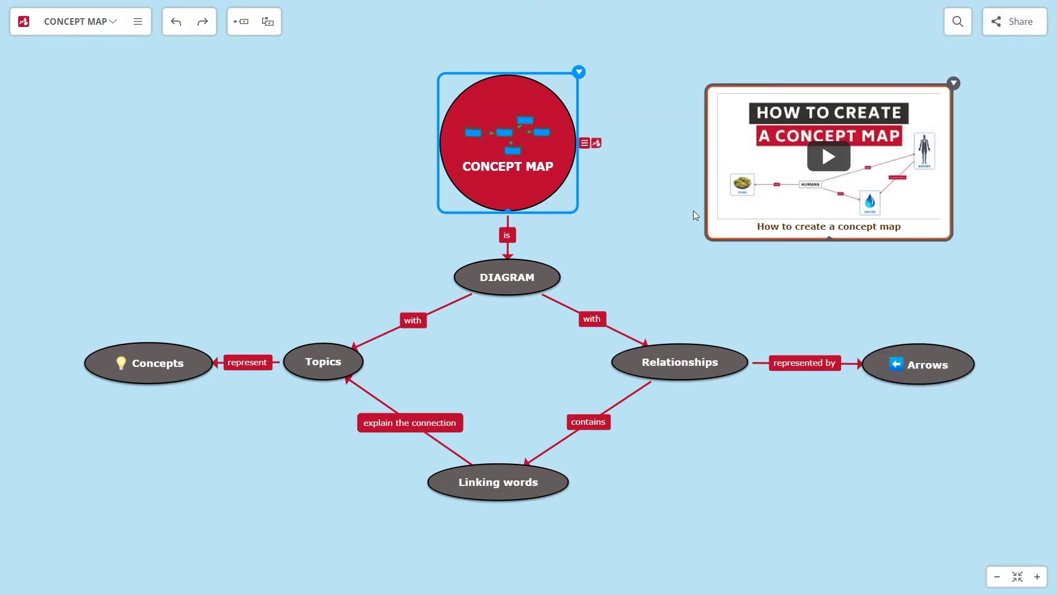
Record a short microphone audio note and save it to the CONCEPT MAP topic
{"action": "left_click", "coordinate": [579, 72]}
{"action": "left_click", "coordinate": [573, 334]}
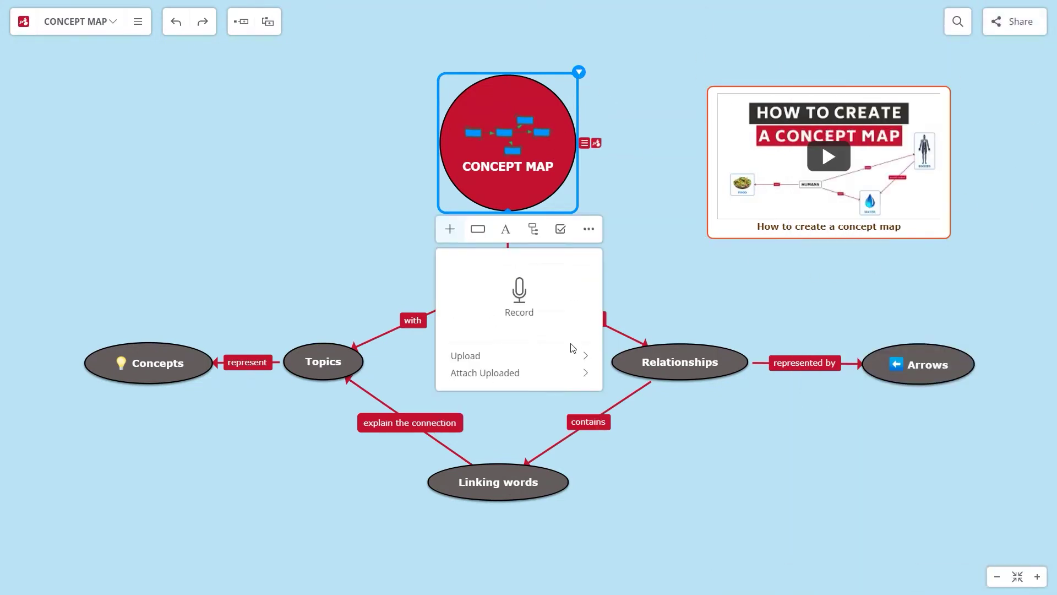
{"action": "left_click", "coordinate": [519, 293]}
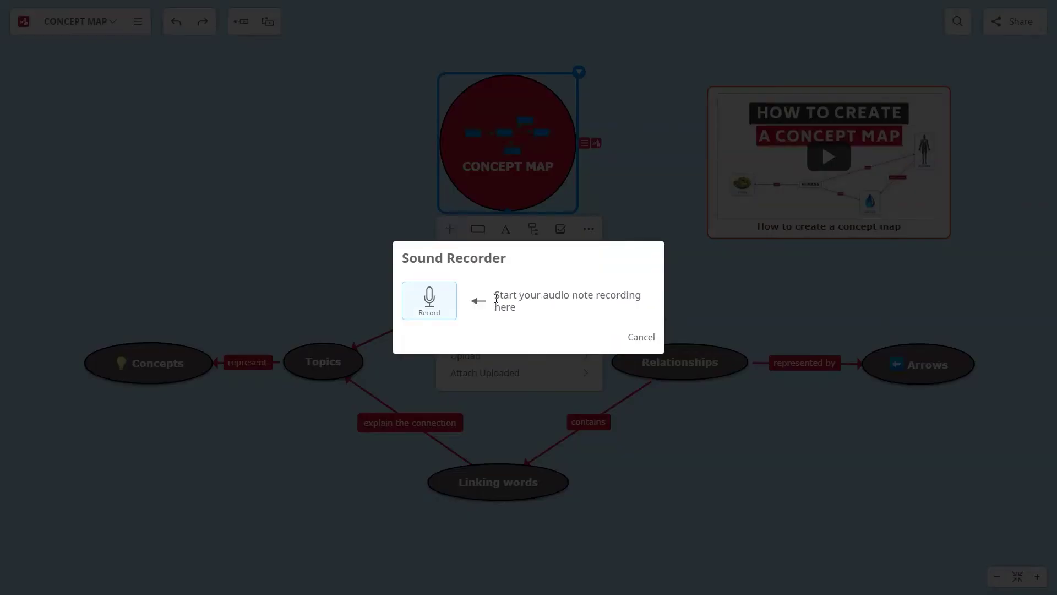
{"action": "left_click", "coordinate": [429, 301]}
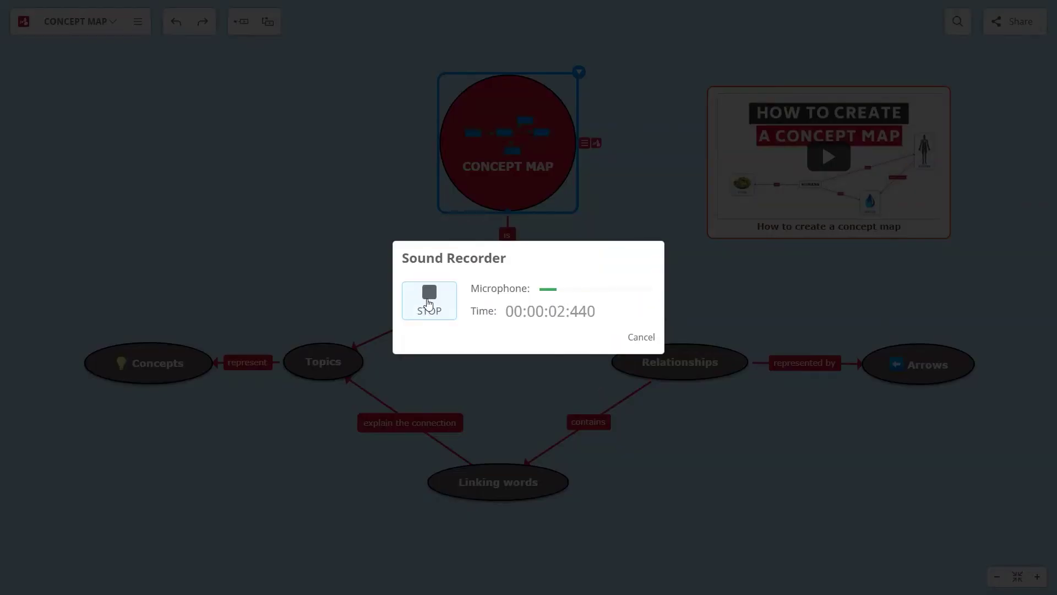
{"action": "left_click", "coordinate": [429, 302]}
{"action": "left_click", "coordinate": [589, 338]}
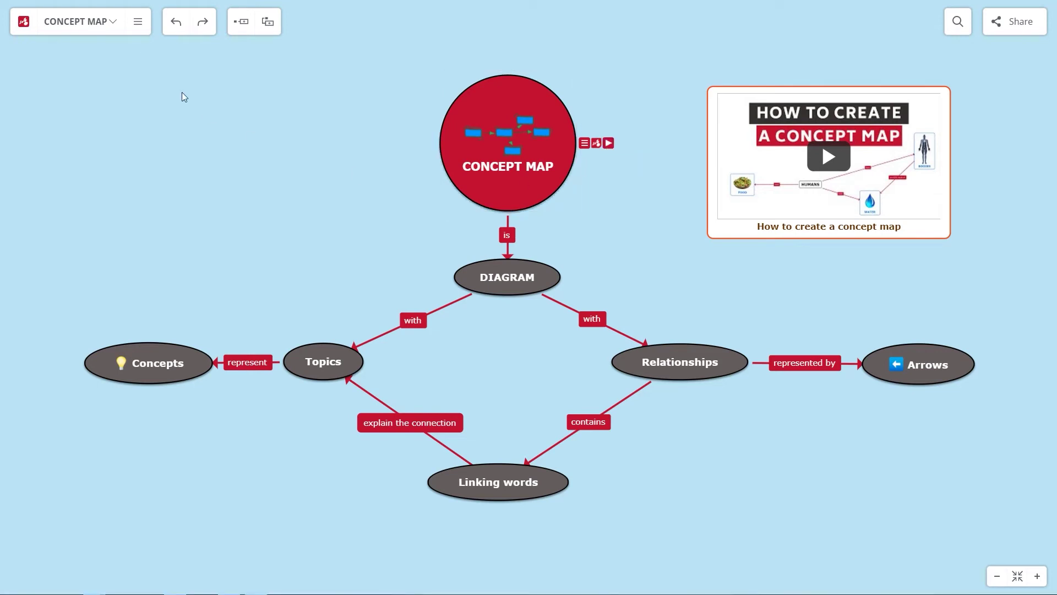
{"action": "left_click", "coordinate": [137, 22]}
{"action": "left_click", "coordinate": [132, 134]}
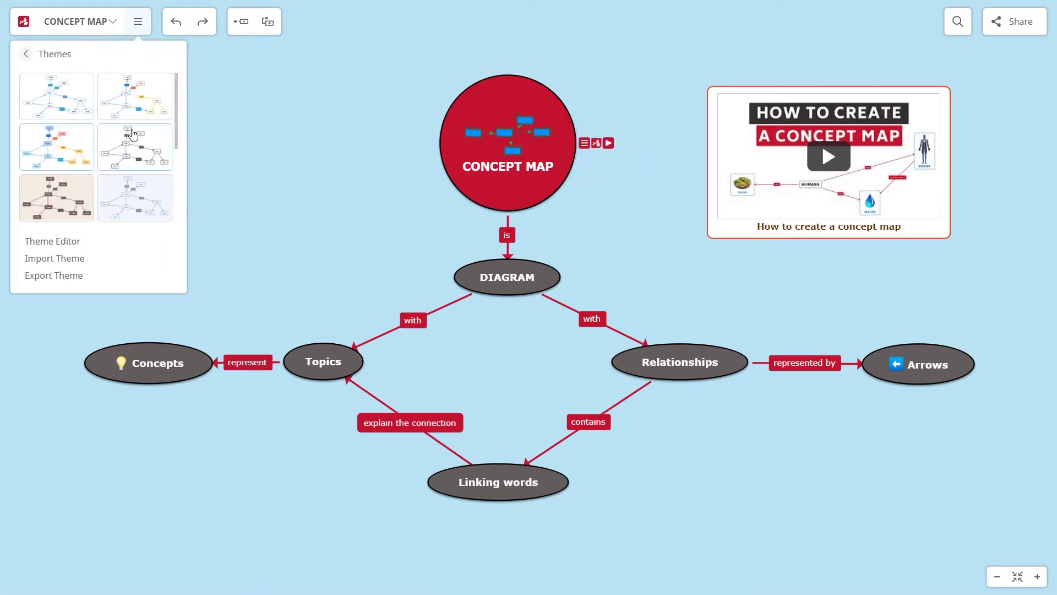
{"action": "scroll", "coordinate": [175, 99], "scroll_direction": "down", "scroll_amount": 3}
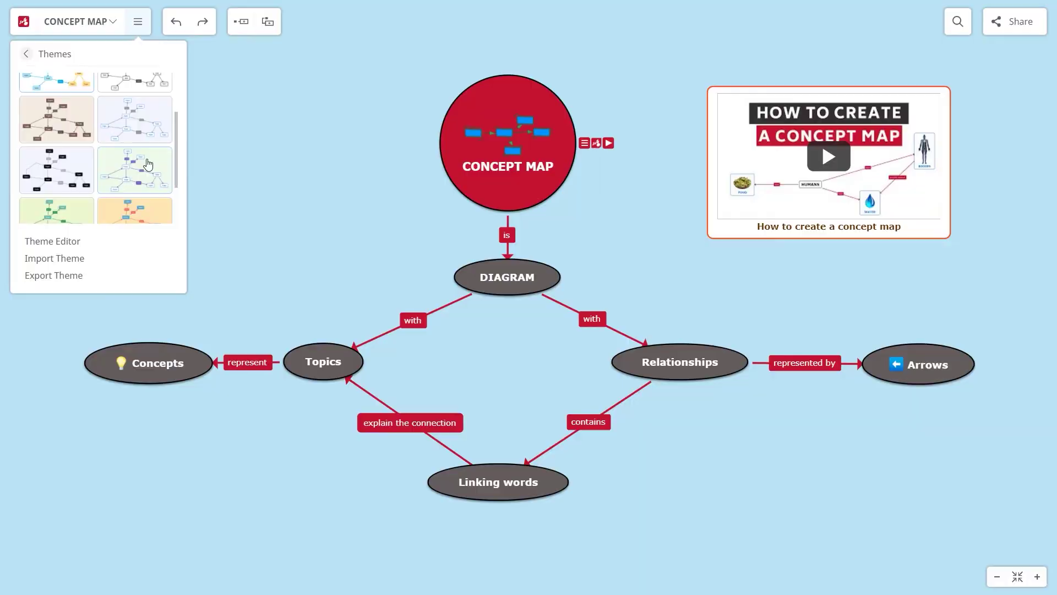
{"action": "left_click", "coordinate": [146, 160]}
{"action": "left_click", "coordinate": [585, 324]}
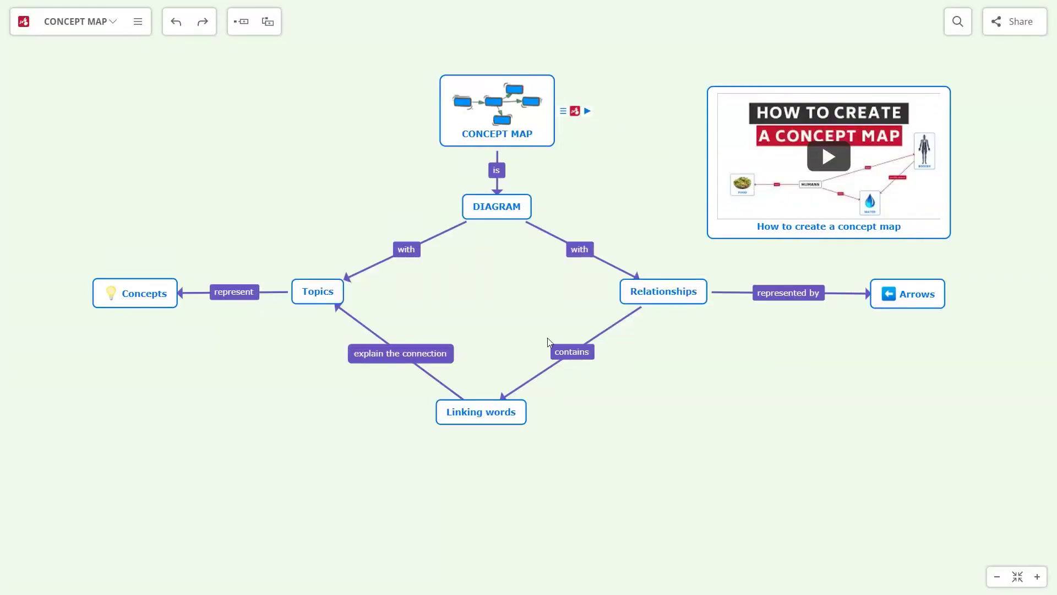
{"action": "left_click", "coordinate": [177, 25]}
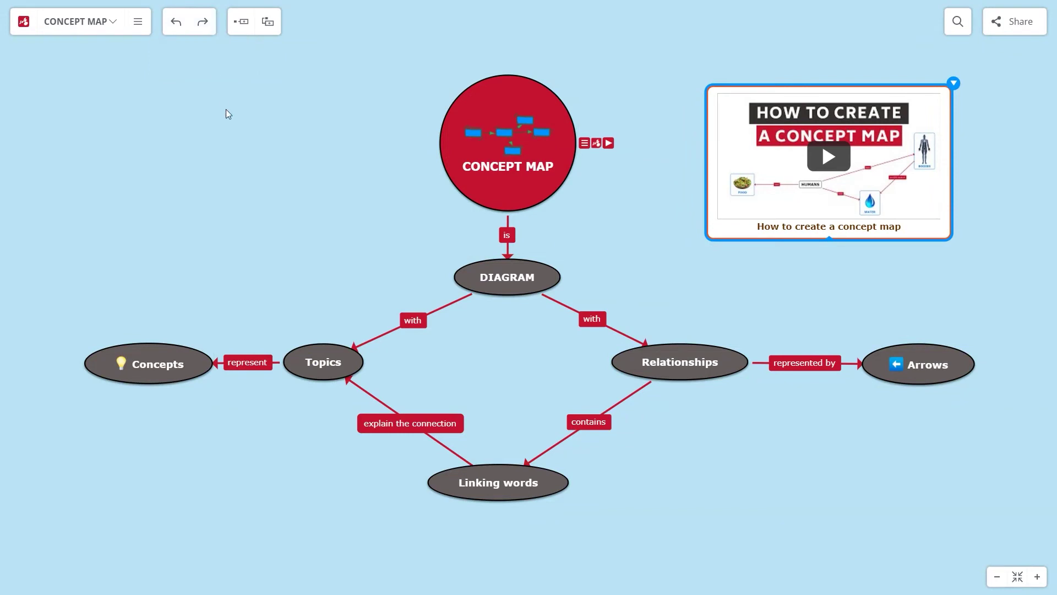
Invite a collaborator by e-mail address and send the sharing invitation
{"action": "left_click", "coordinate": [1019, 33]}
{"action": "left_click", "coordinate": [518, 355]}
{"action": "type", "text": "test@gmail.com"}
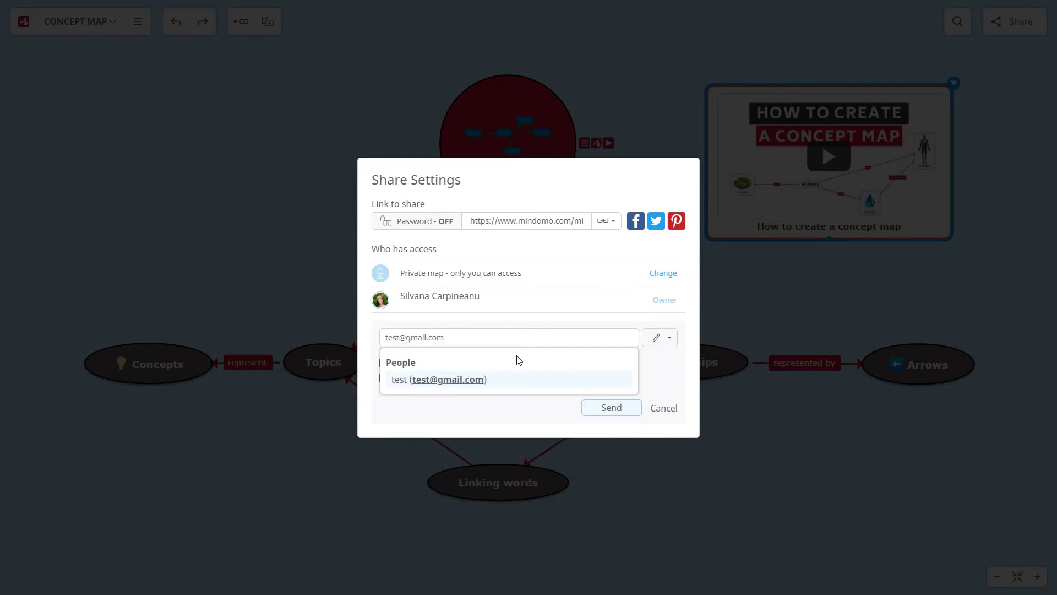
{"action": "key", "text": "Return"}
{"action": "left_click", "coordinate": [668, 338]}
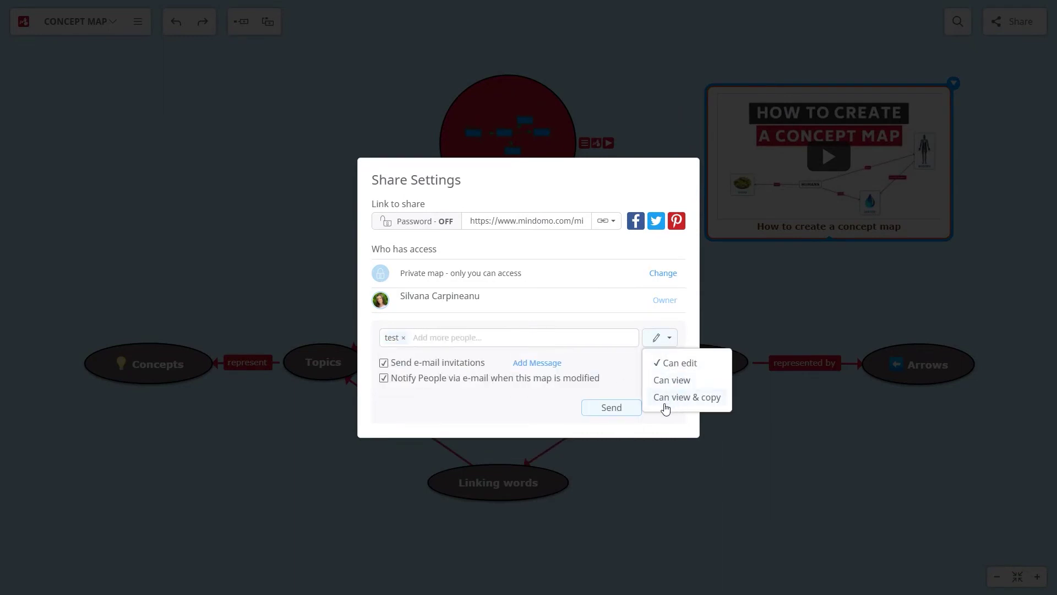
{"action": "left_click", "coordinate": [624, 413]}
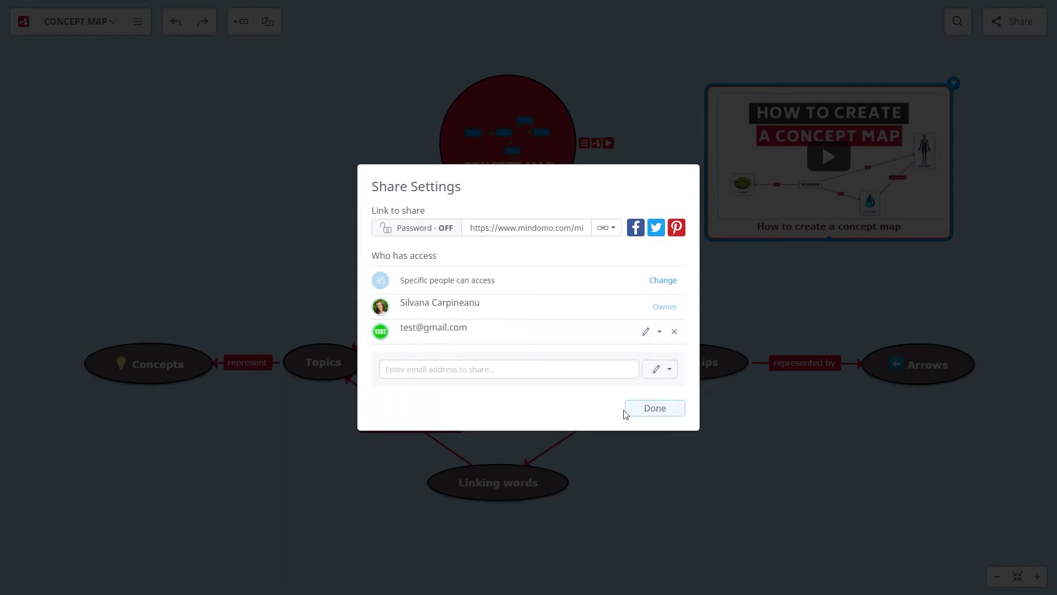
Leave the map without a password and set link sharing to 'Anyone with the link can edit'
{"action": "left_click", "coordinate": [655, 338]}
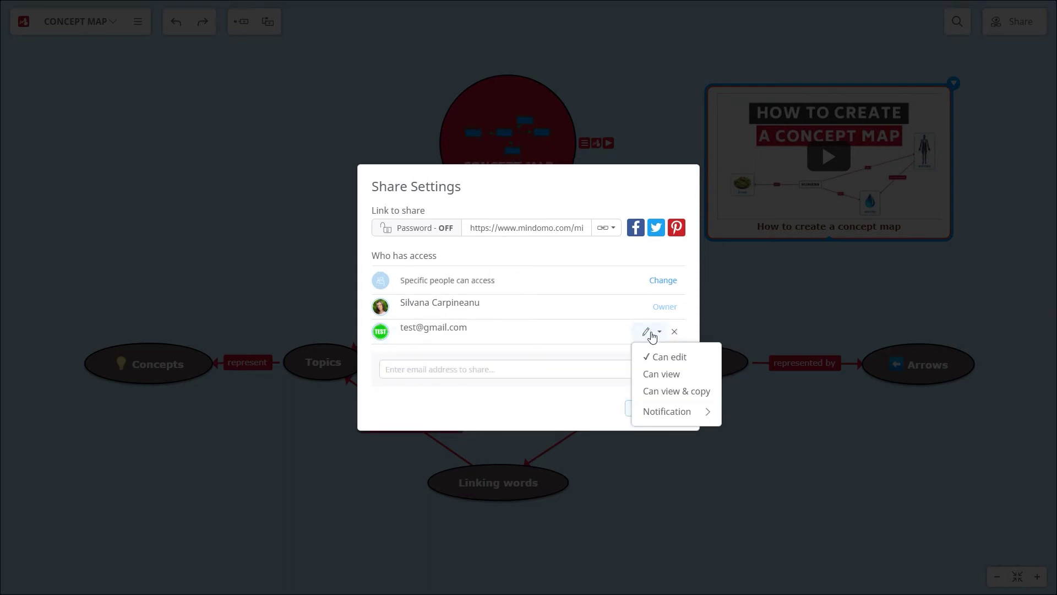
{"action": "left_click", "coordinate": [666, 412]}
{"action": "left_click", "coordinate": [592, 259]}
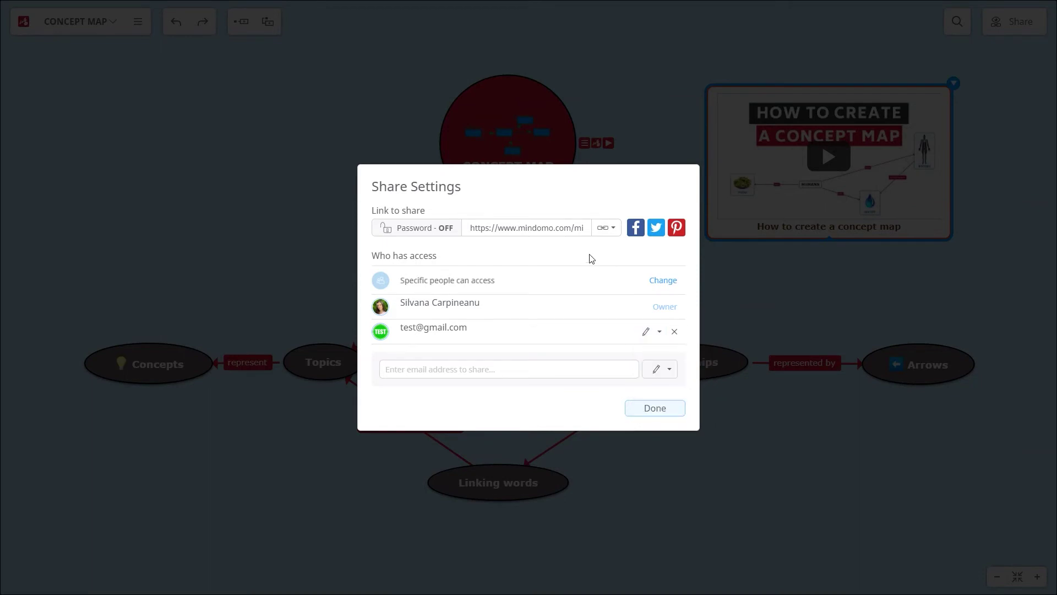
{"action": "left_click", "coordinate": [444, 228]}
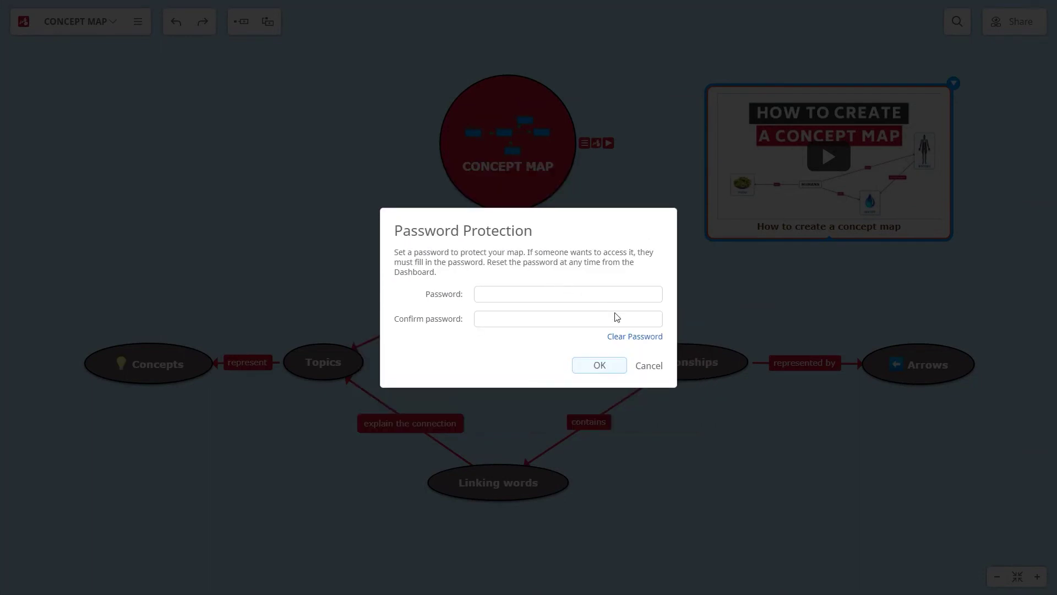
{"action": "left_click", "coordinate": [649, 366]}
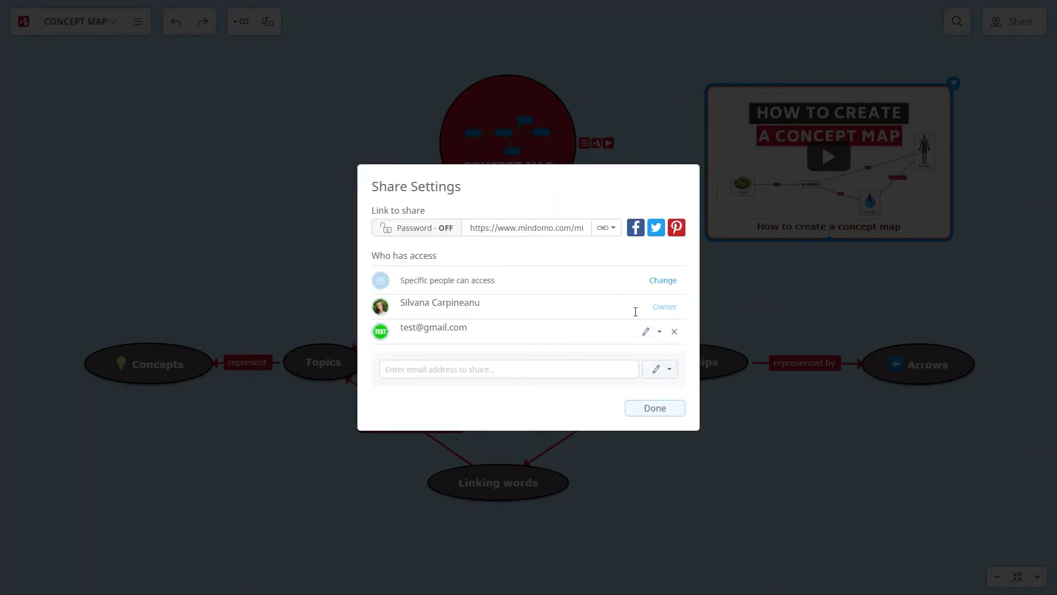
{"action": "left_click", "coordinate": [653, 282]}
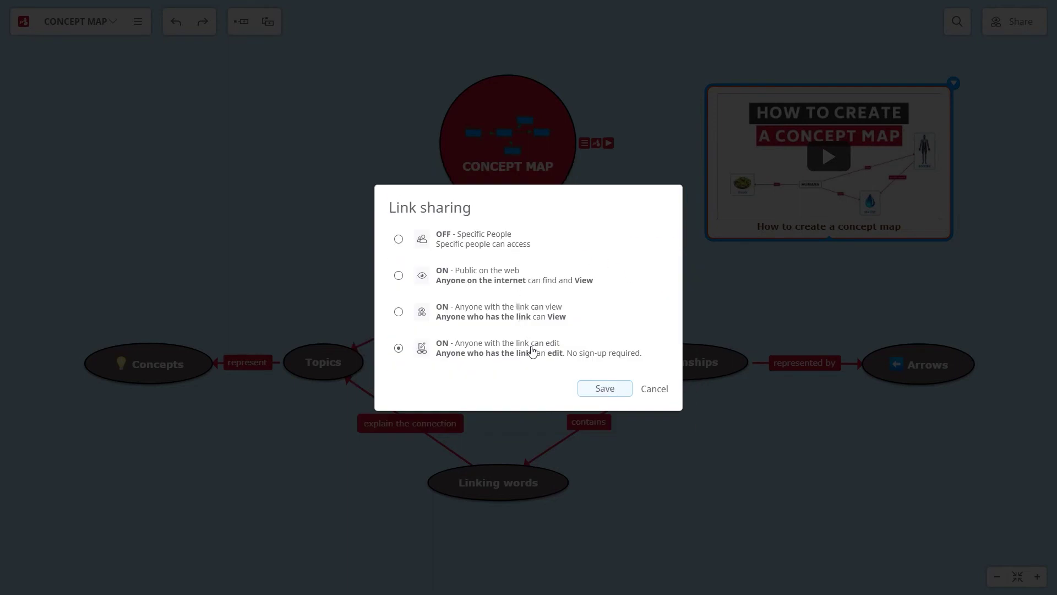
{"action": "left_click", "coordinate": [616, 391]}
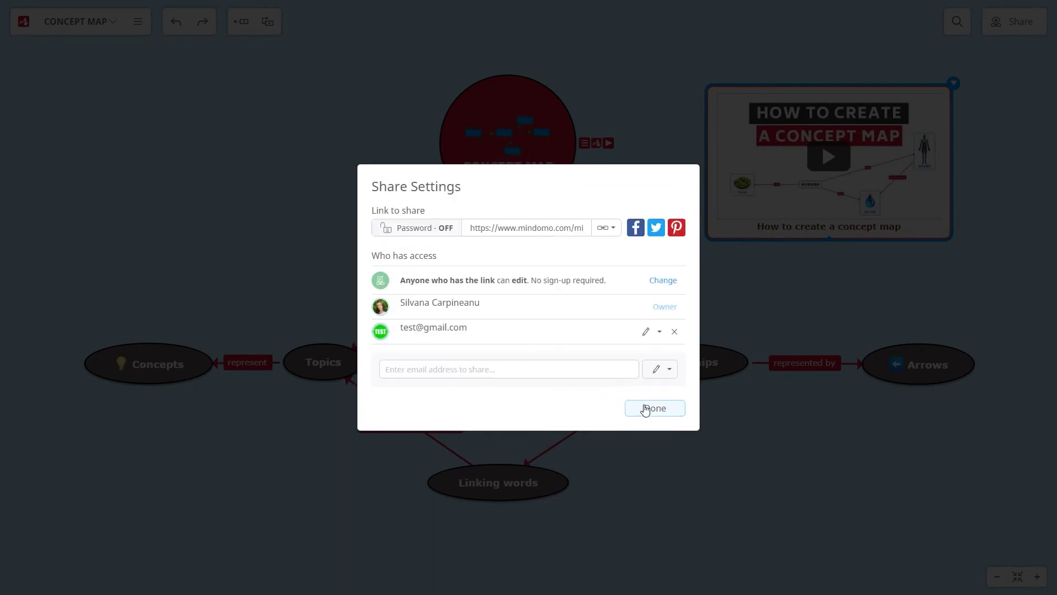
{"action": "left_click", "coordinate": [654, 408]}
Start a comment on Linking words reading 'Use one word or short phrases.'
{"action": "left_click", "coordinate": [481, 483]}
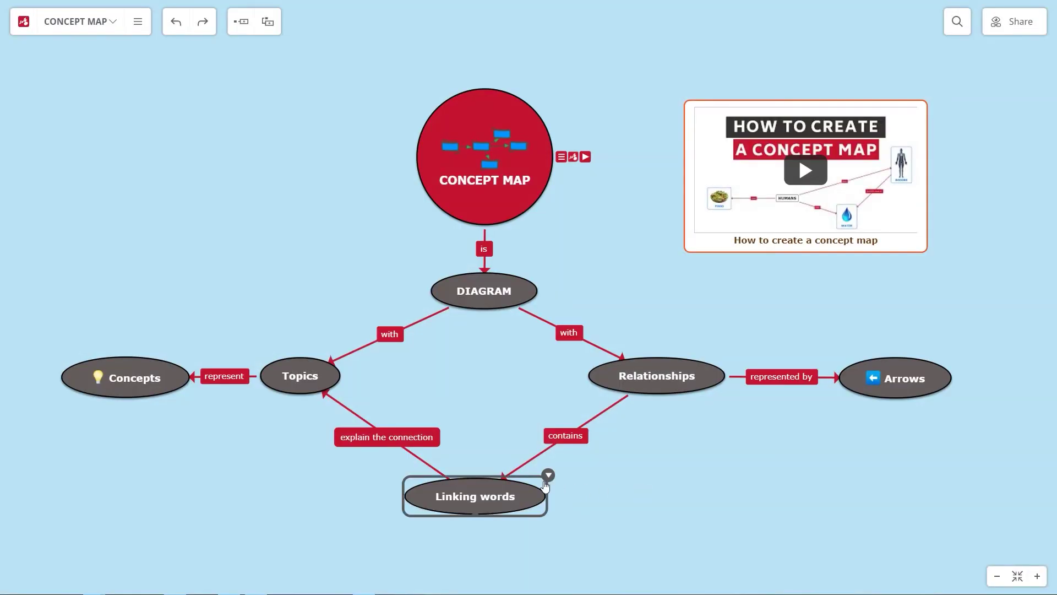
{"action": "left_click", "coordinate": [415, 460]}
{"action": "left_click", "coordinate": [462, 289]}
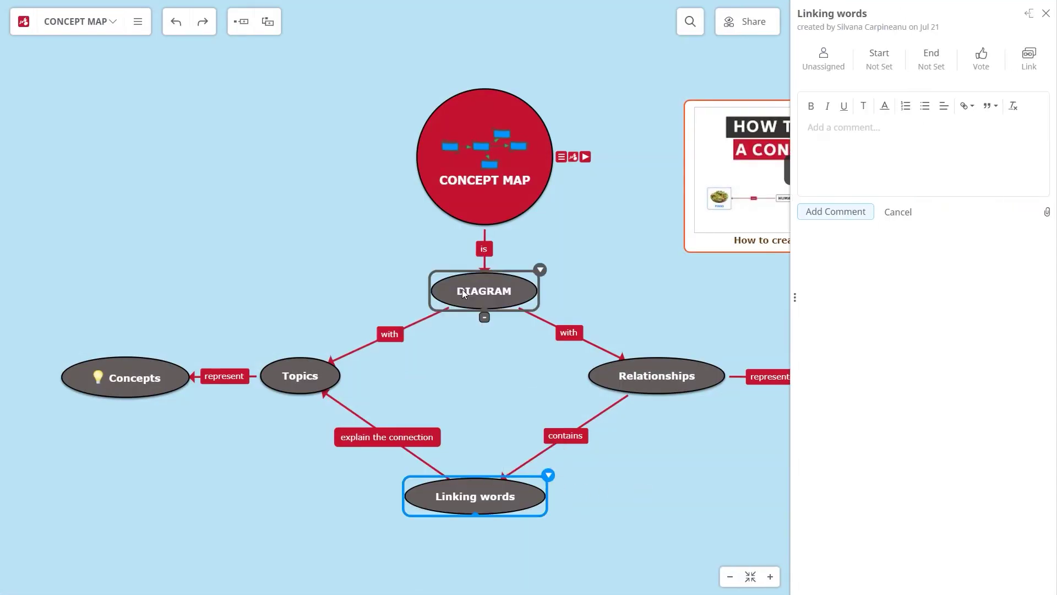
{"action": "left_click", "coordinate": [1028, 13]}
{"action": "type", "text": "Use one word or short phrases."}
Underline and italicise 'one word' and italicise 'short phrases' in the comment
{"action": "left_click_drag", "start_coordinate": [352, 134], "coordinate": [446, 134]}
{"action": "left_click", "coordinate": [370, 113]}
{"action": "left_click", "coordinate": [354, 113]}
{"action": "left_click", "coordinate": [354, 112]}
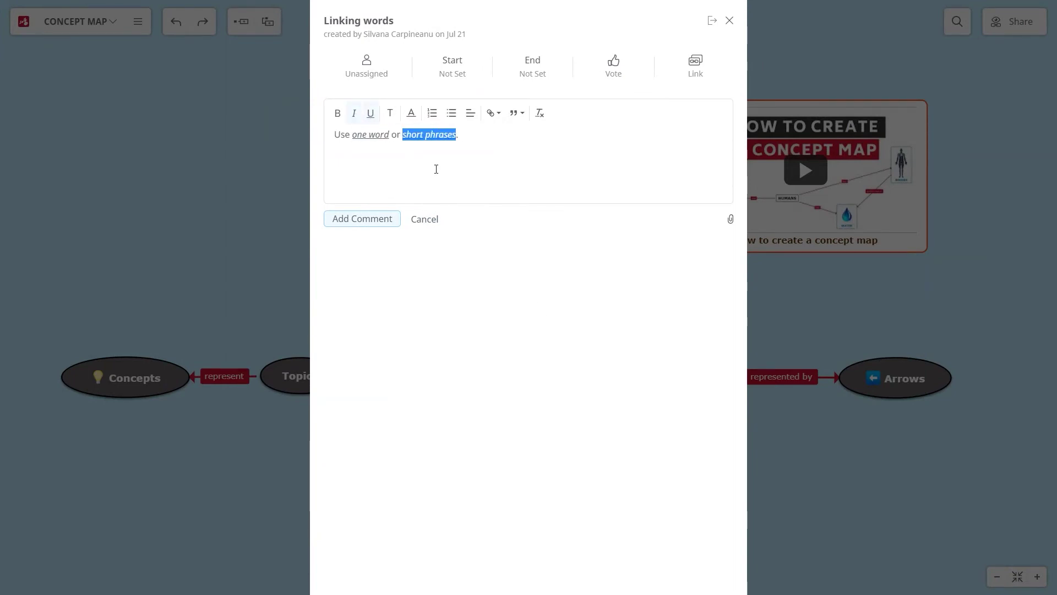
{"action": "left_click", "coordinate": [486, 151]}
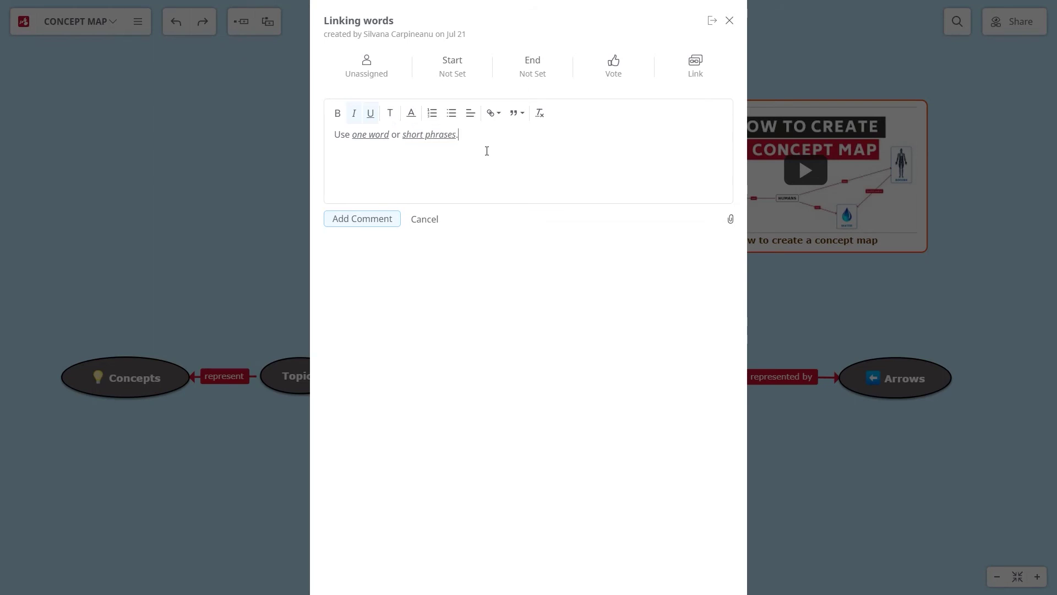
Attach Concept mapping.rtf from the computer and post the comment
{"action": "left_click", "coordinate": [731, 220]}
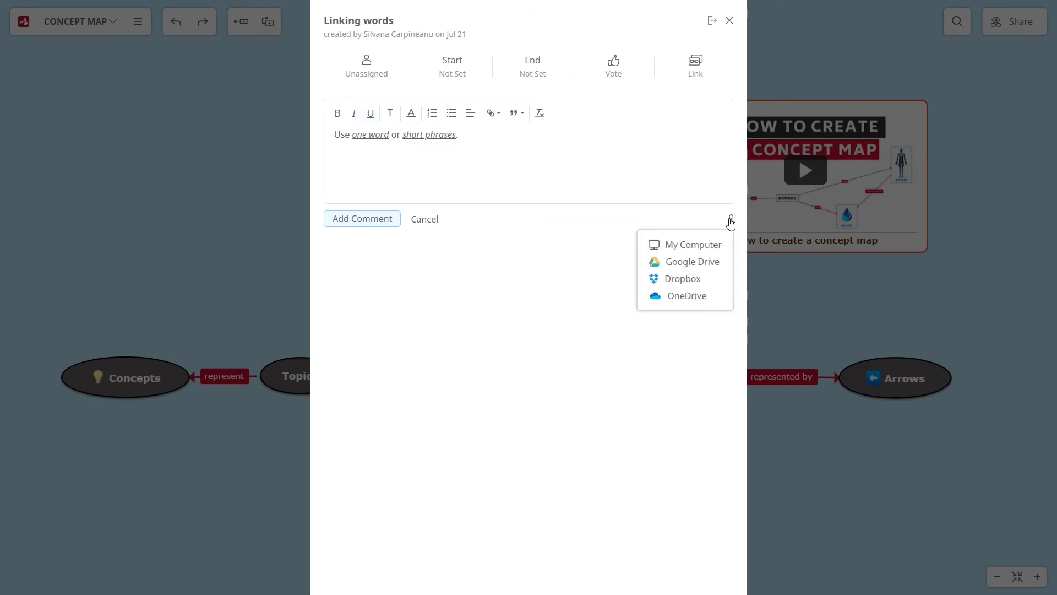
{"action": "left_click", "coordinate": [705, 245]}
{"action": "double_click", "coordinate": [365, 130]}
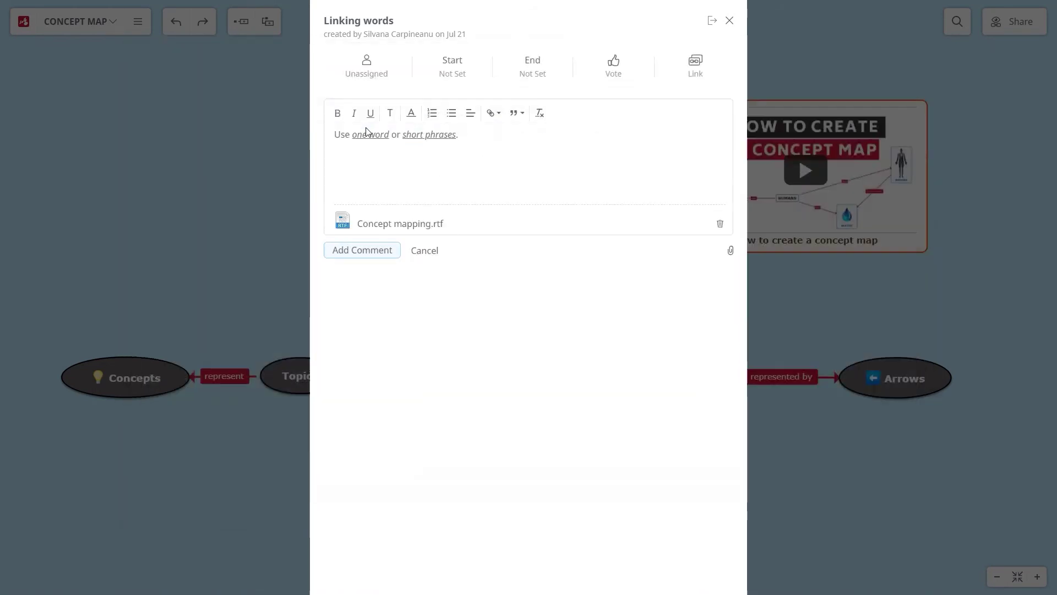
{"action": "left_click", "coordinate": [369, 251]}
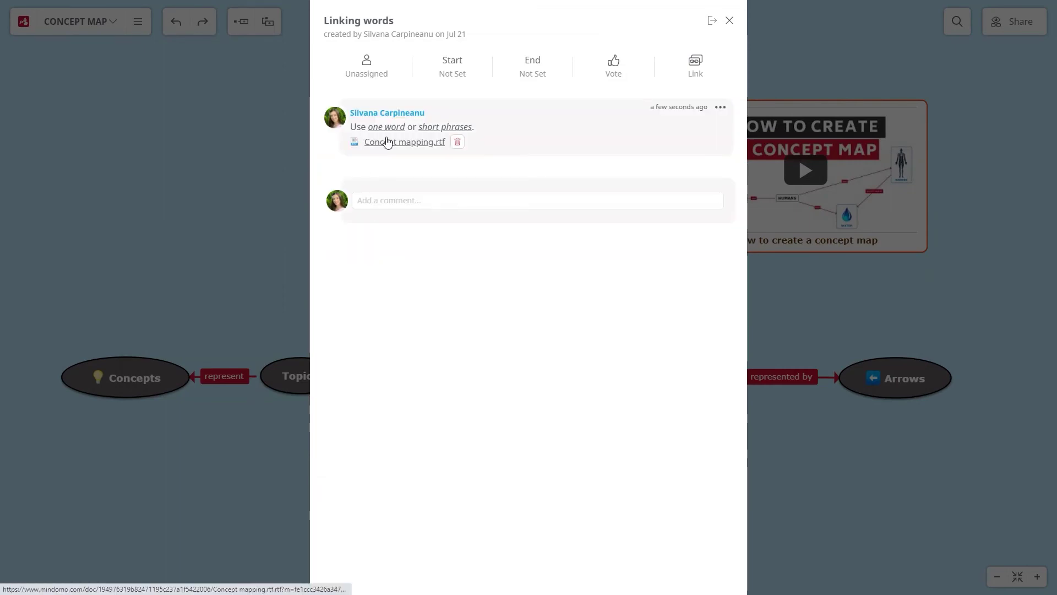
{"action": "left_click", "coordinate": [728, 22]}
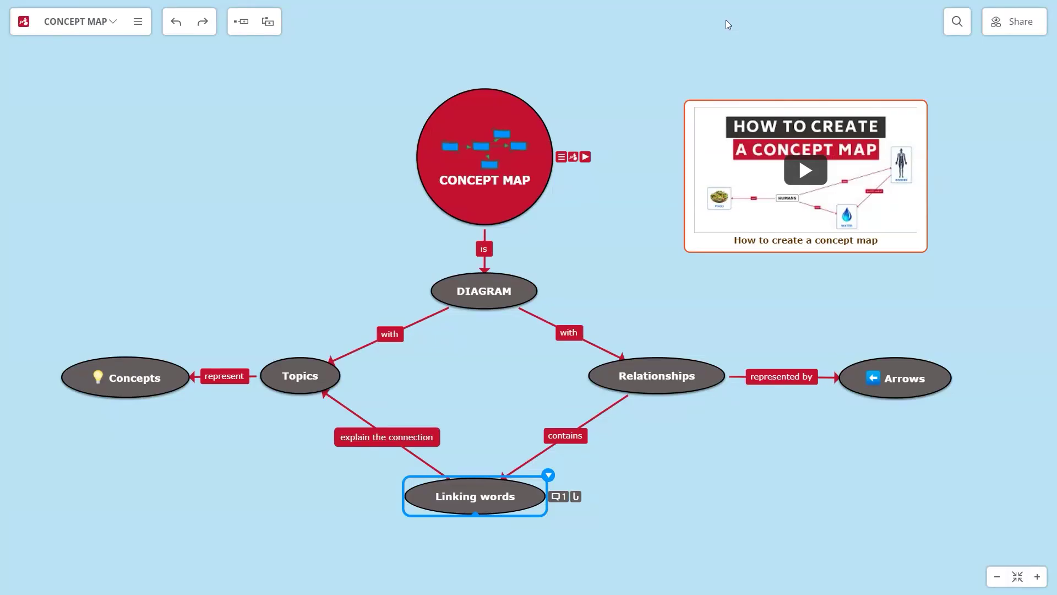
{"action": "left_click", "coordinate": [138, 21]}
{"action": "left_click", "coordinate": [127, 108]}
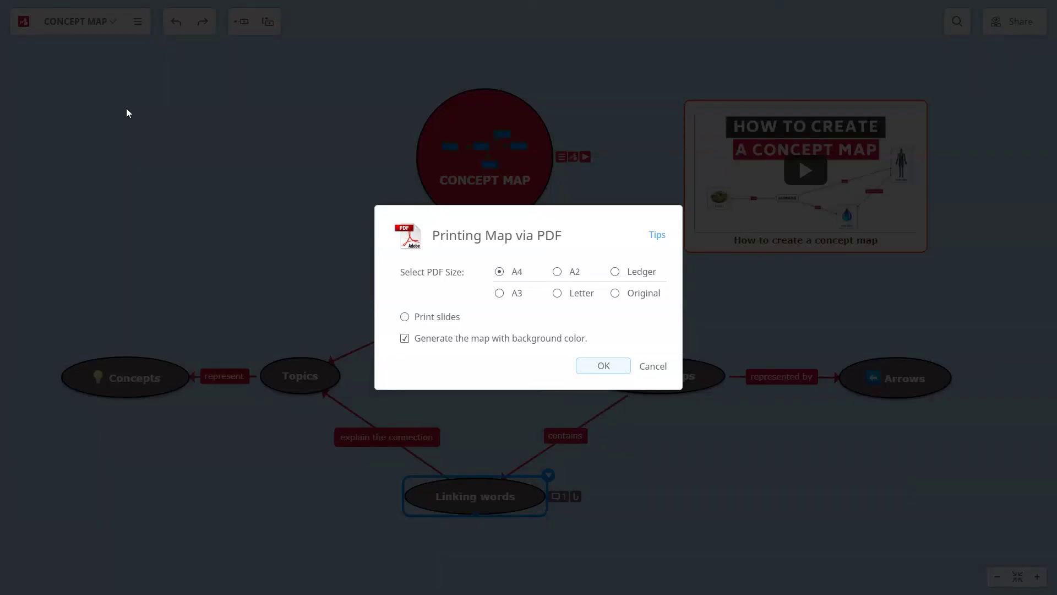
{"action": "left_click", "coordinate": [649, 363]}
{"action": "left_click", "coordinate": [137, 21]}
{"action": "left_click", "coordinate": [131, 94]}
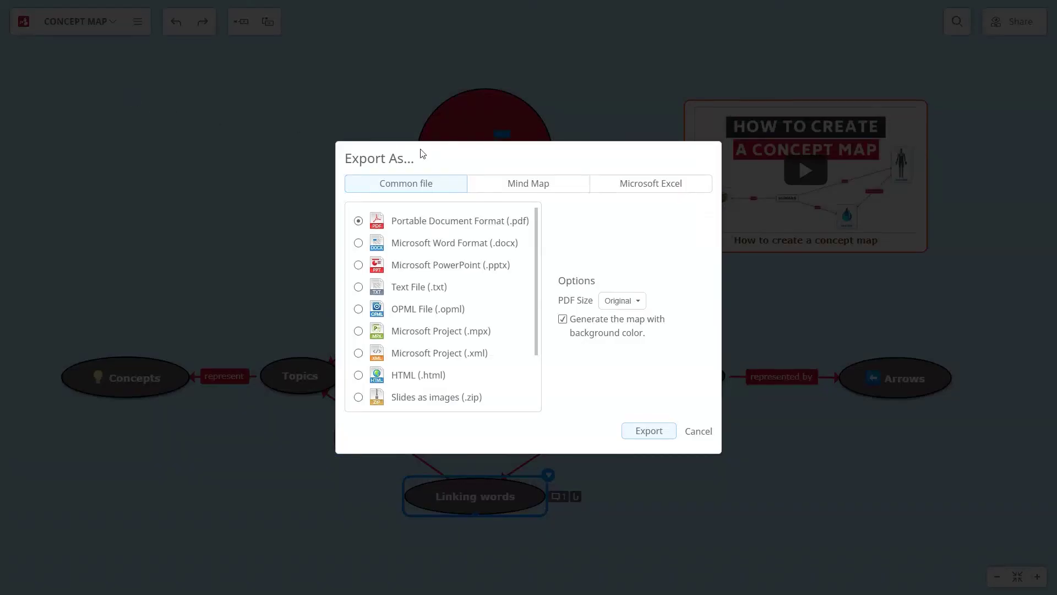
{"action": "left_click", "coordinate": [485, 186]}
{"action": "left_click", "coordinate": [608, 189]}
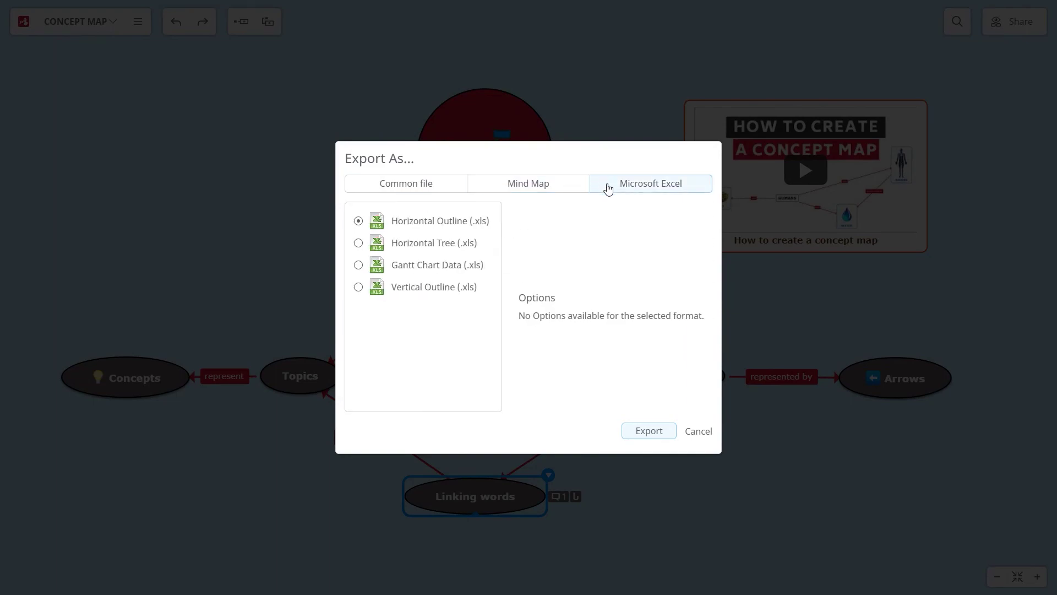
{"action": "left_click", "coordinate": [698, 431]}
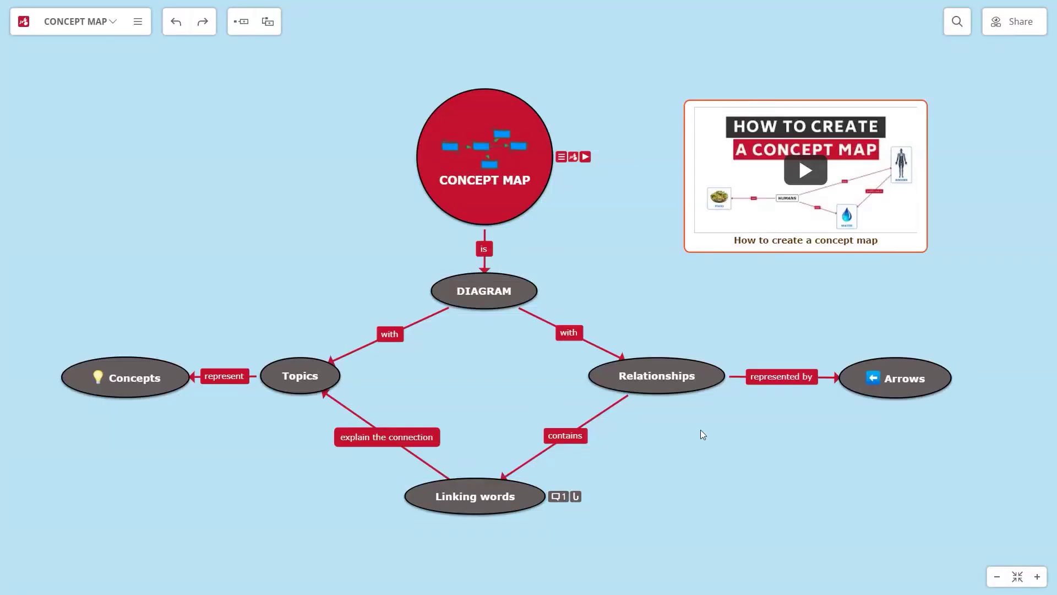
{"action": "left_click", "coordinate": [138, 21]}
View the map as an outline, then return to the mind map view
{"action": "left_click", "coordinate": [131, 224]}
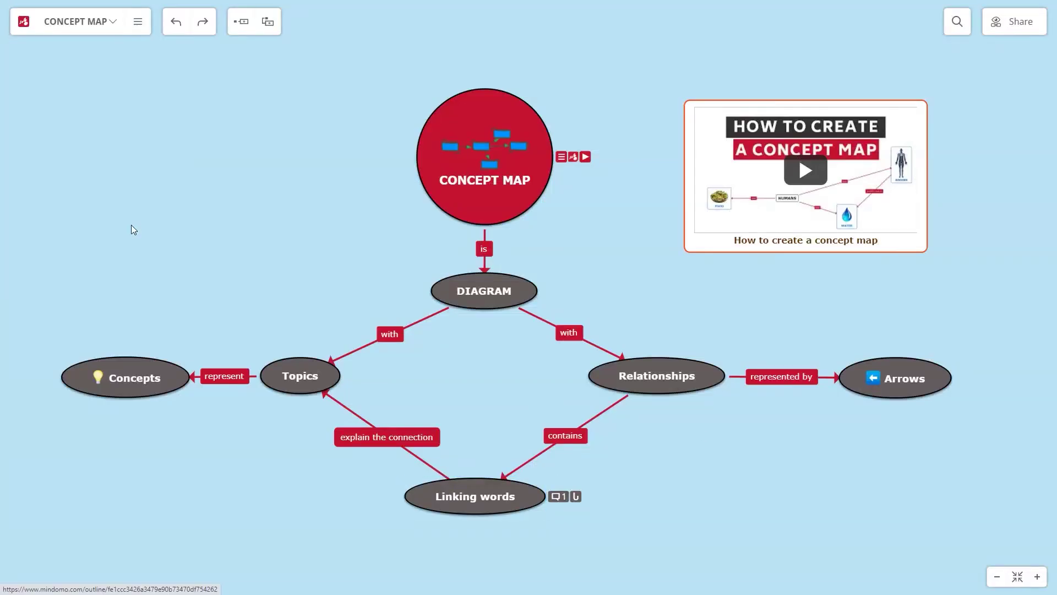
{"action": "left_click", "coordinate": [137, 21]}
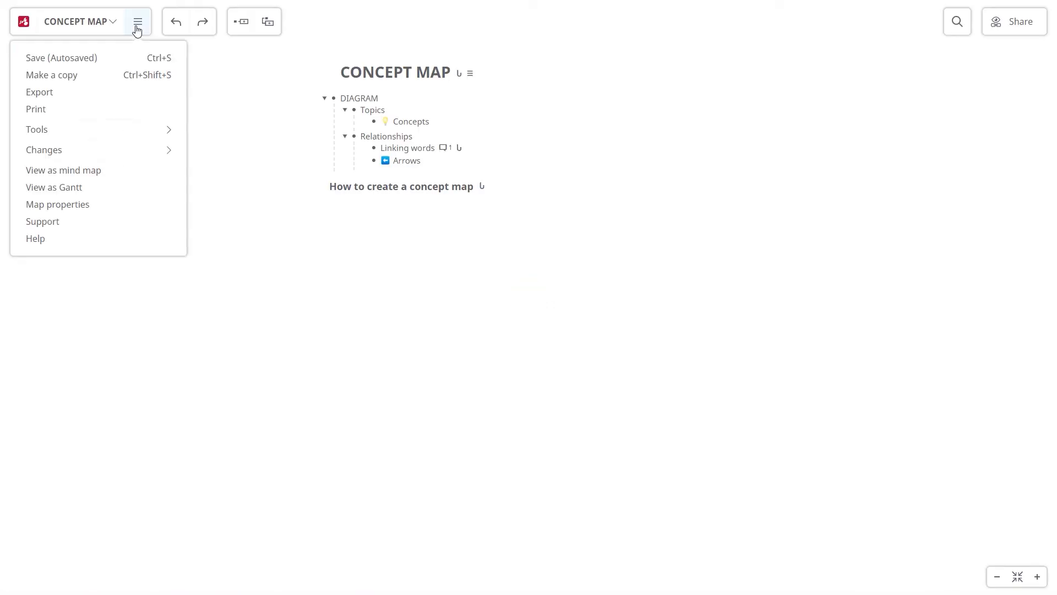
{"action": "left_click", "coordinate": [132, 174]}
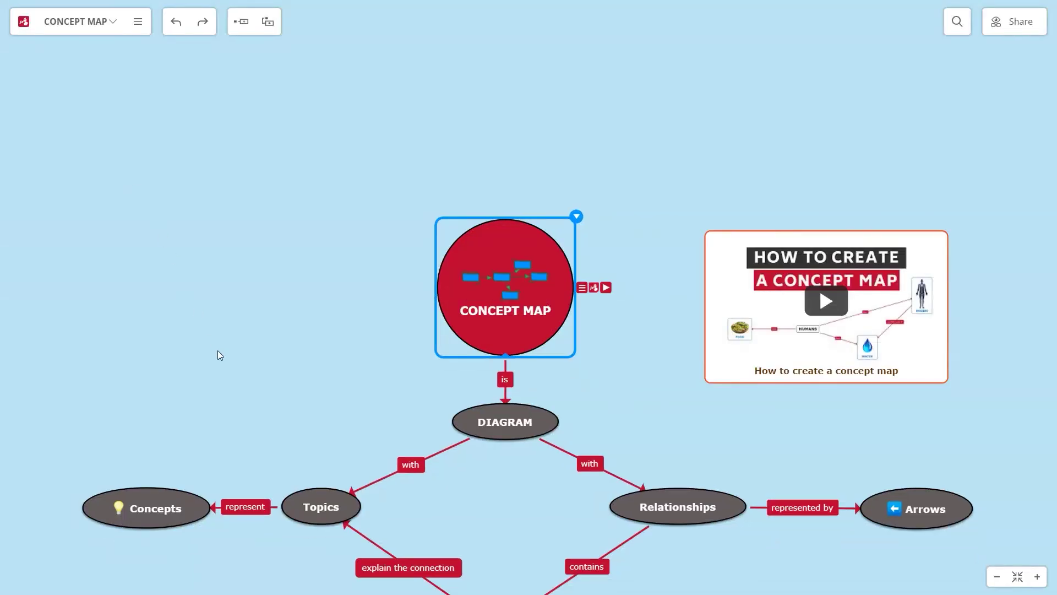
In presenter mode, frame slides around CONCEPT MAP and around CONCEPT MAP with DIAGRAM
{"action": "left_click", "coordinate": [137, 27]}
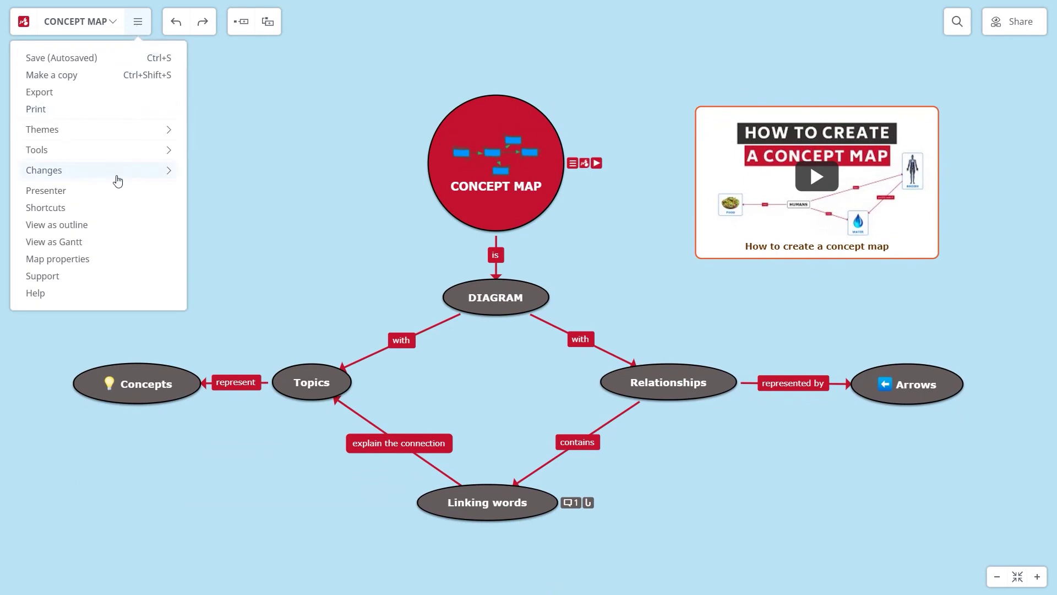
{"action": "left_click", "coordinate": [117, 190]}
{"action": "left_click", "coordinate": [928, 13]}
{"action": "left_click_drag", "start_coordinate": [354, 77], "coordinate": [605, 298]}
{"action": "left_click", "coordinate": [929, 15]}
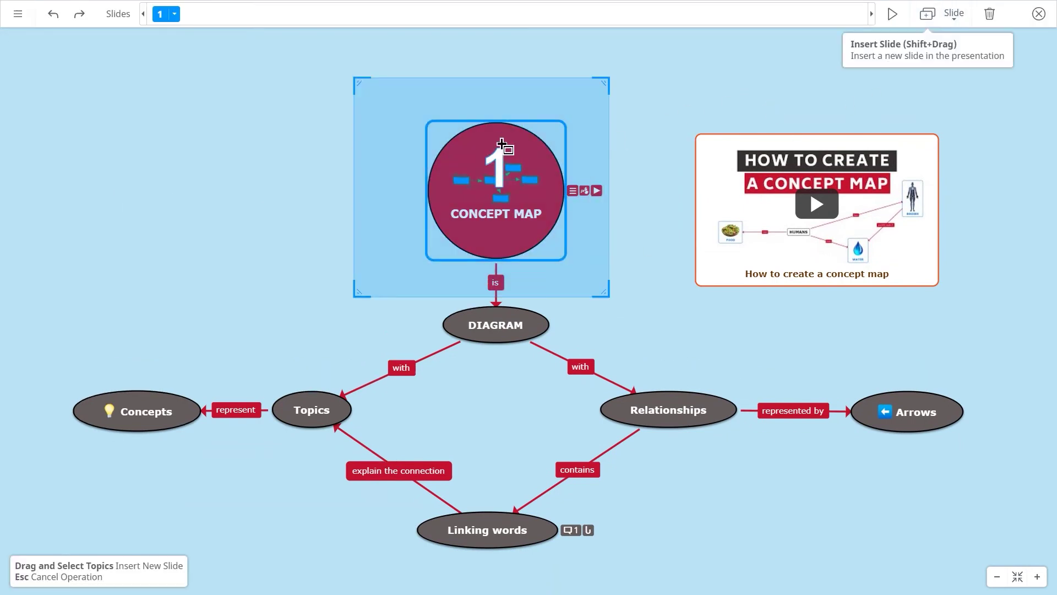
{"action": "left_click_drag", "start_coordinate": [294, 50], "coordinate": [743, 445]}
{"action": "left_click", "coordinate": [929, 14]}
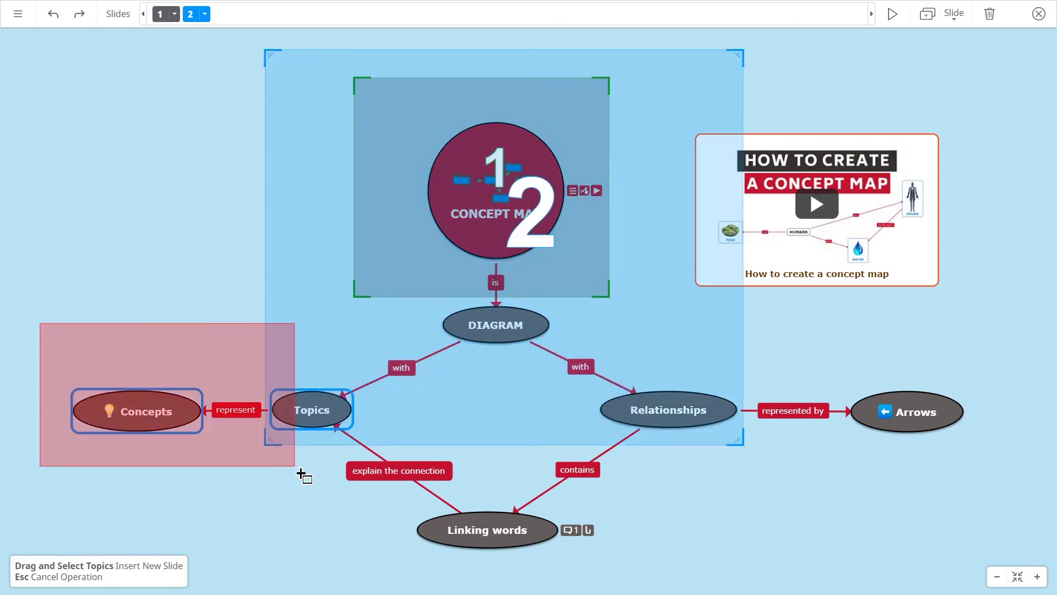